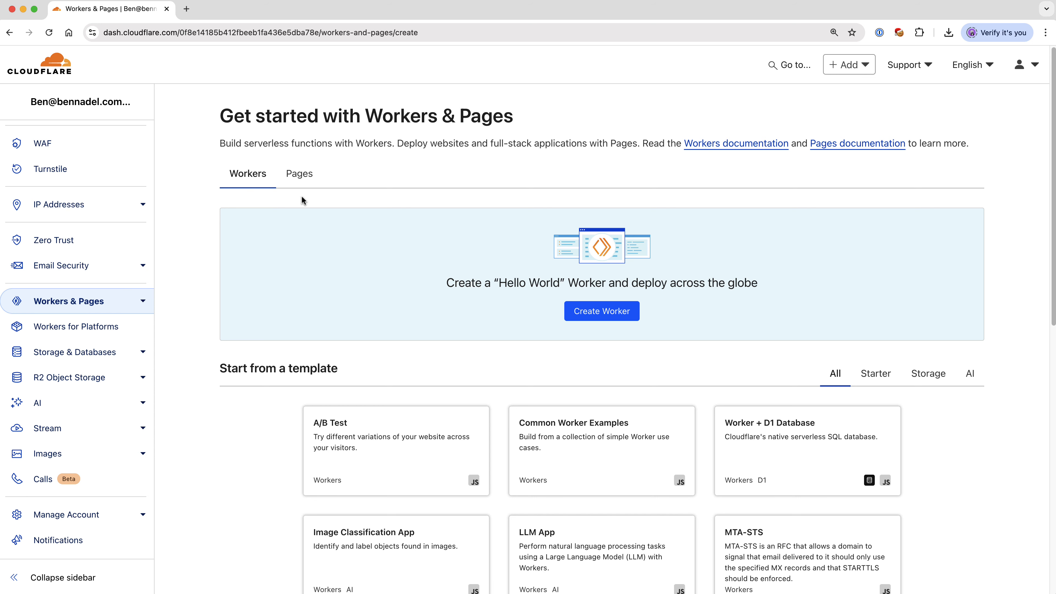
Step: Create a Pages project by direct asset upload and name it invision-steps
{"action": "left_click", "coordinate": [302, 175]}
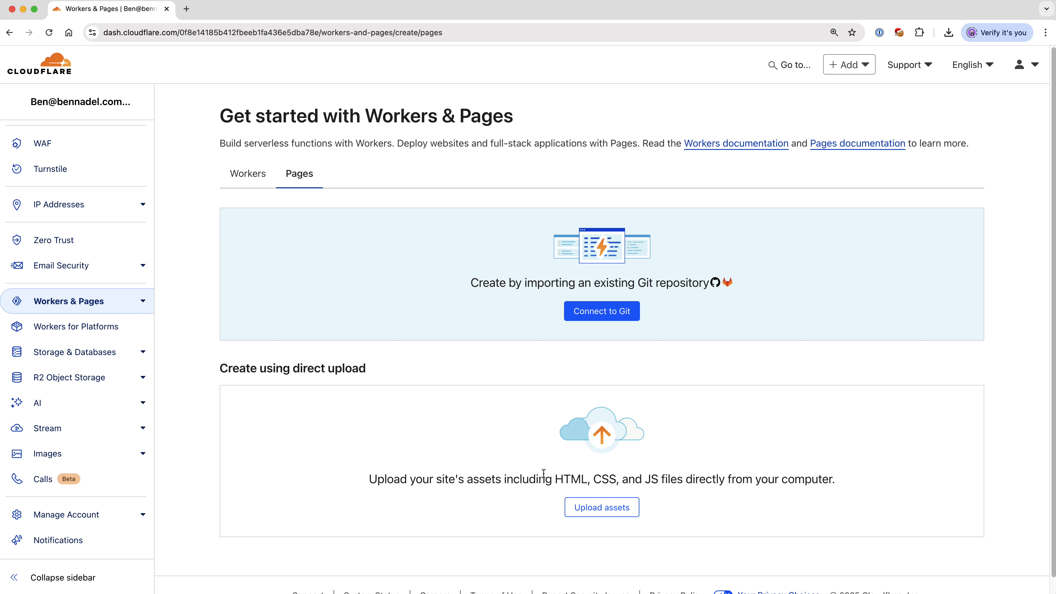
{"action": "left_click", "coordinate": [604, 514]}
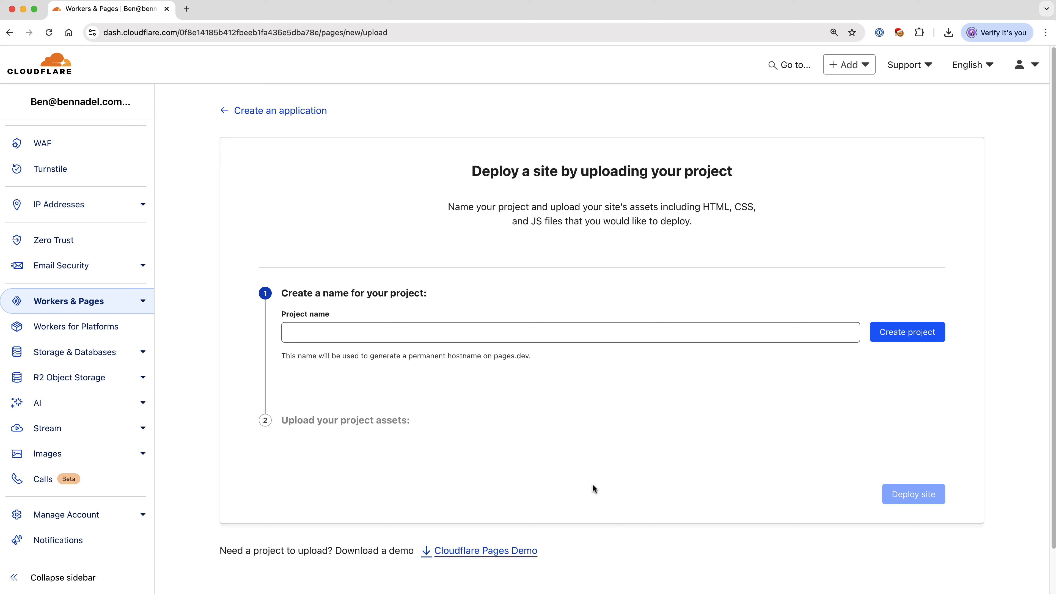
{"action": "left_click", "coordinate": [406, 336]}
{"action": "type", "text": "invision-steps"}
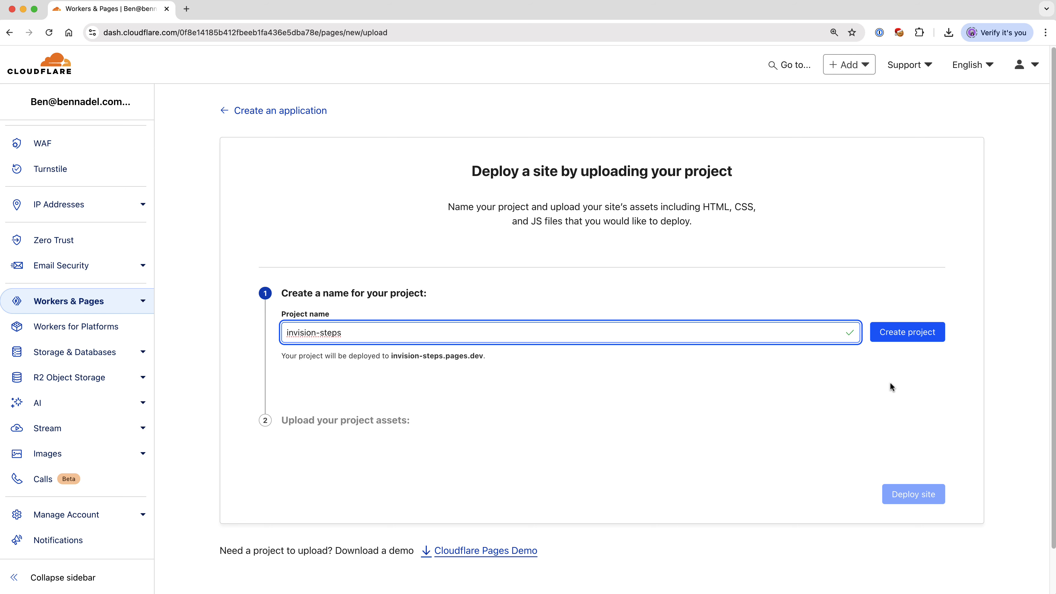
{"action": "left_click", "coordinate": [913, 337]}
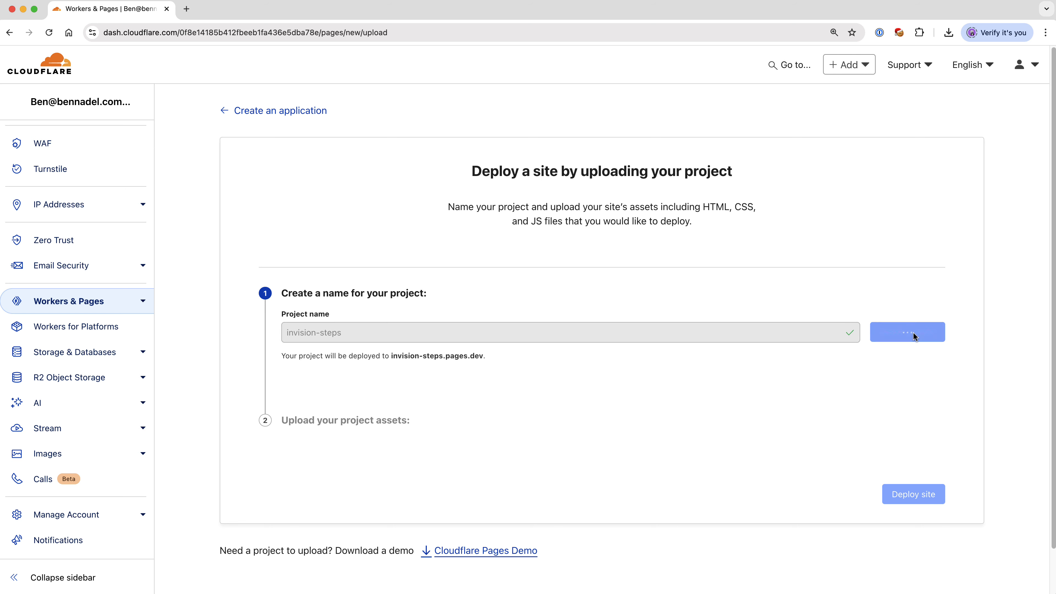
Step: Upload 20246994-invision-steps.zip from the Cloudflare Pages Demo folder as the project's assets and deploy the site
{"action": "scroll", "coordinate": [696, 360], "scroll_direction": "down", "scroll_amount": 5}
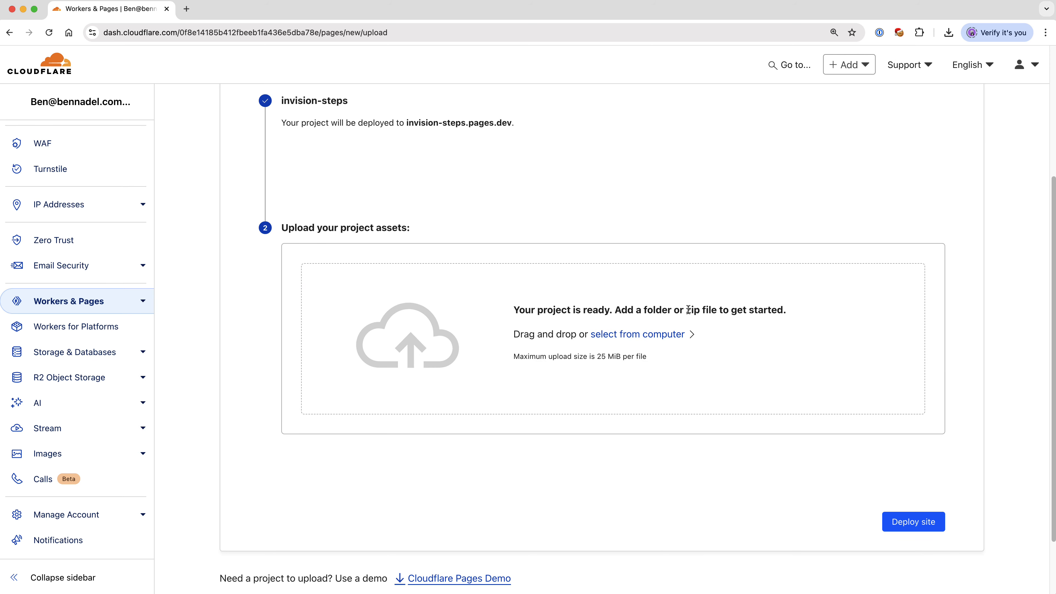
{"action": "left_click_drag", "start_coordinate": [685, 310], "coordinate": [717, 311]}
{"action": "key", "text": "super+Tab"}
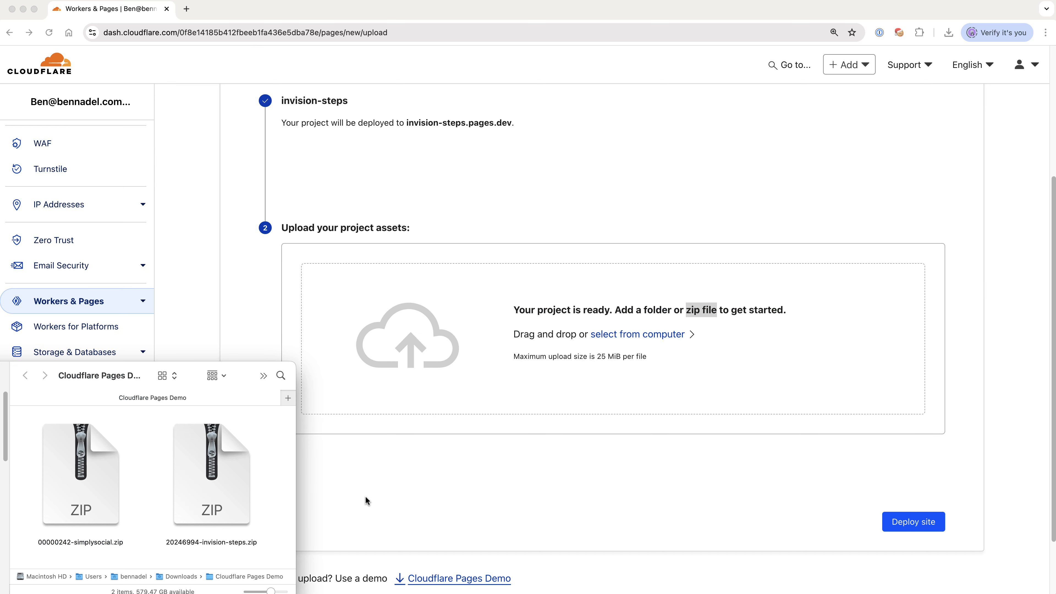
{"action": "left_click", "coordinate": [212, 483]}
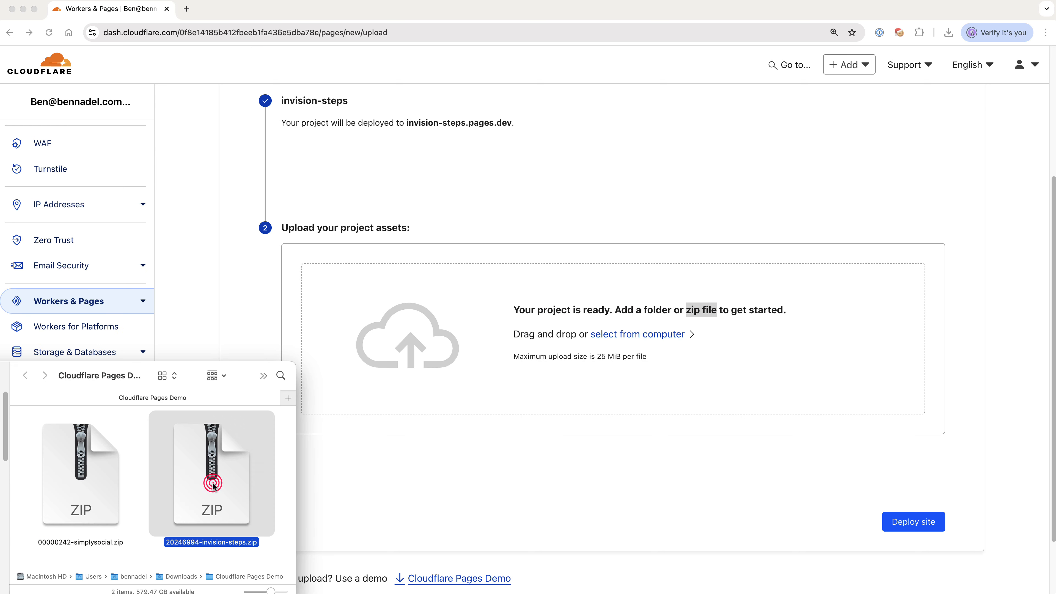
{"action": "left_click_drag", "start_coordinate": [212, 483], "coordinate": [735, 327]}
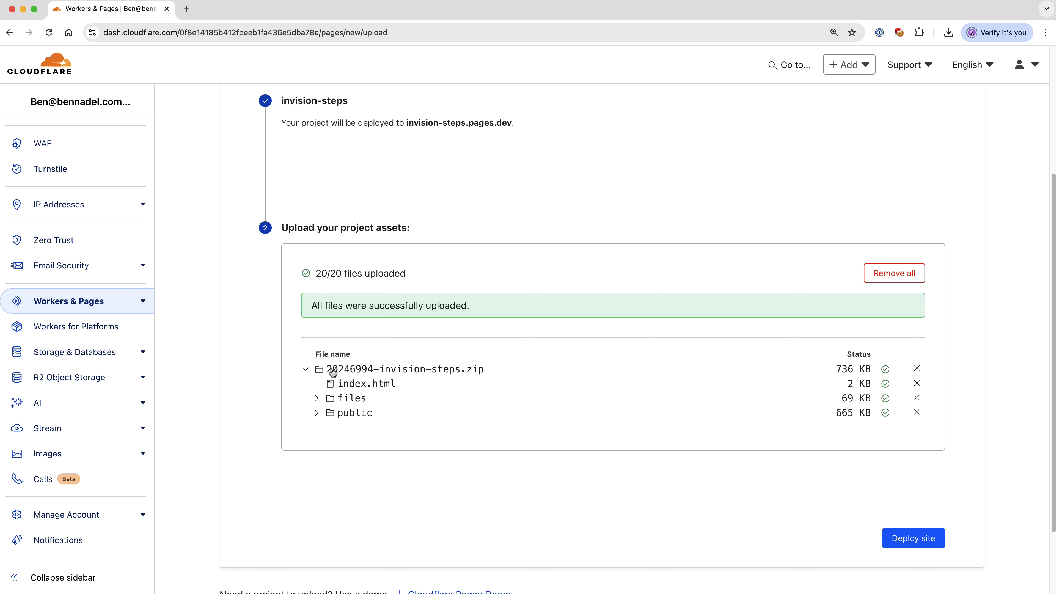
{"action": "left_click", "coordinate": [927, 545]}
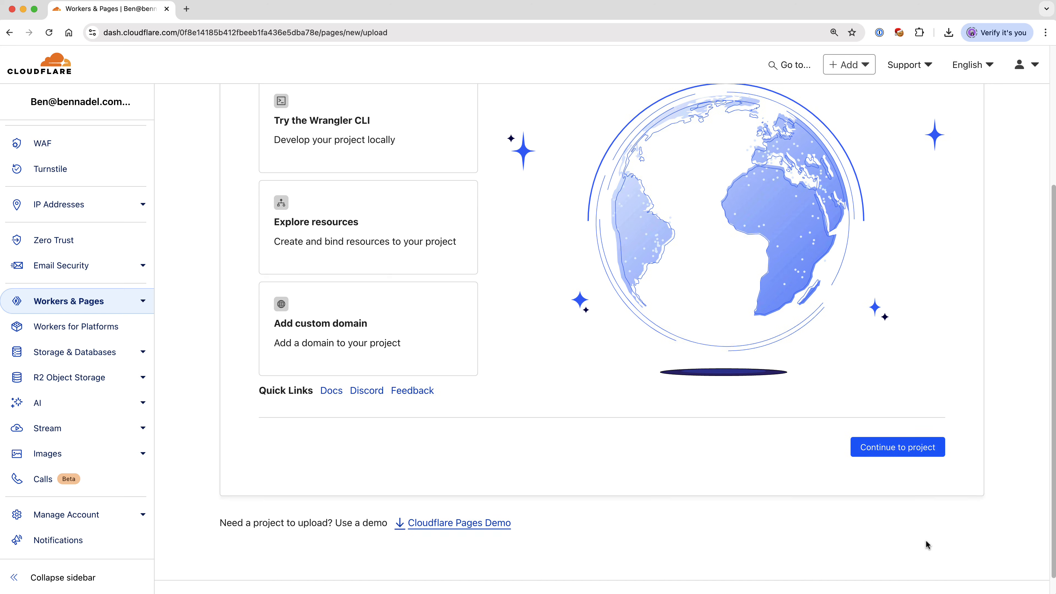
Step: Open the deployed site invision-steps.pages.dev and review the exported project's member list
{"action": "scroll", "coordinate": [768, 428], "scroll_direction": "up", "scroll_amount": 5}
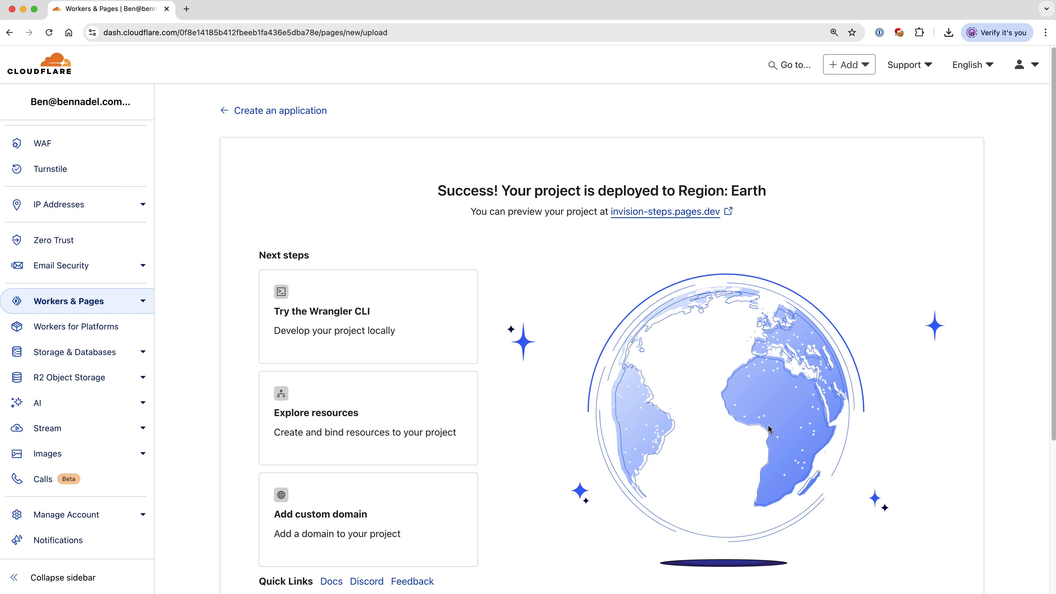
{"action": "left_click", "coordinate": [647, 212]}
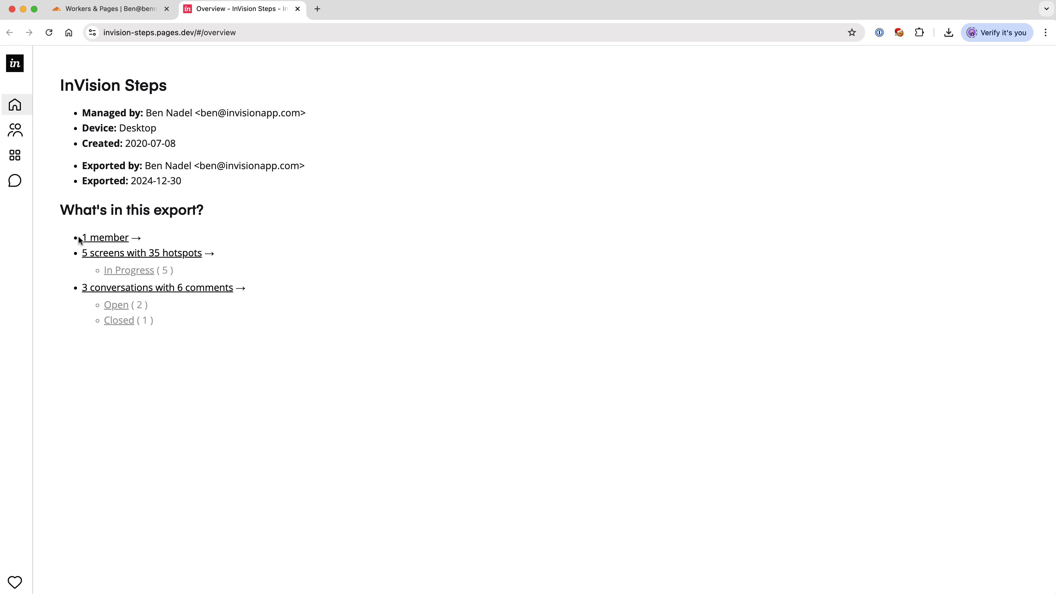
{"action": "left_click", "coordinate": [94, 238]}
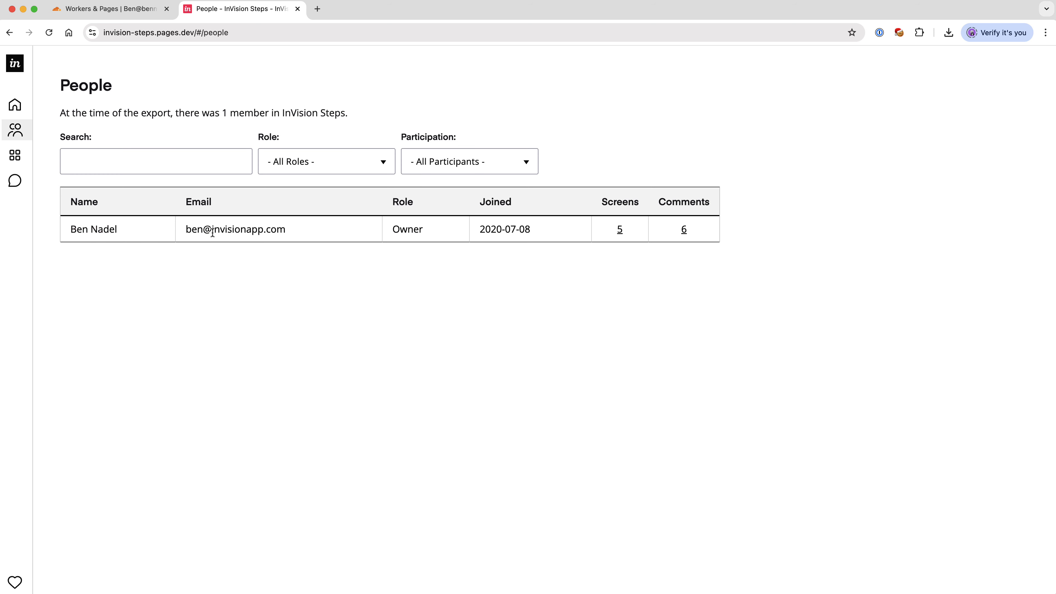
{"action": "left_click_drag", "start_coordinate": [212, 229], "coordinate": [318, 257]}
{"action": "left_click", "coordinate": [310, 368]}
{"action": "mouse_move", "coordinate": [28, 139]}
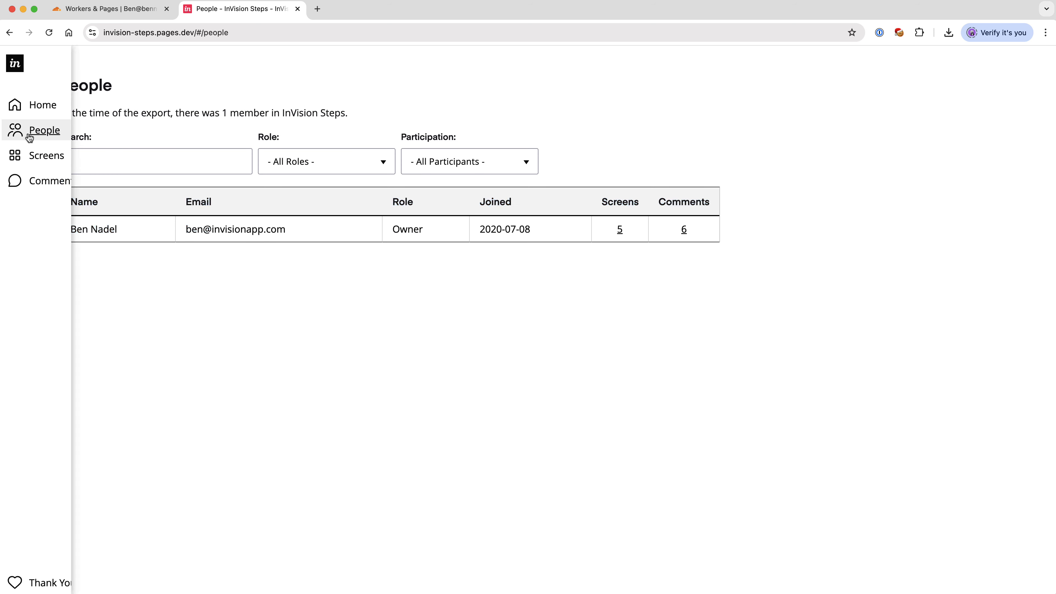
Step: Browse the exported screens as thumbnails, open Step-1 and follow the wizard hotspots through to step 5
{"action": "left_click", "coordinate": [25, 154]}
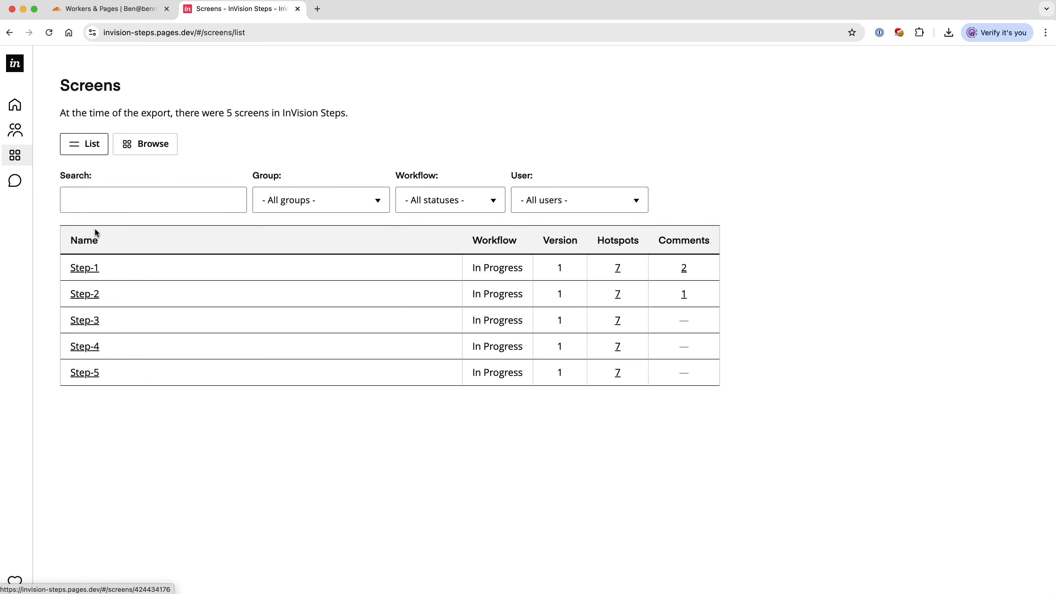
{"action": "left_click", "coordinate": [144, 142]}
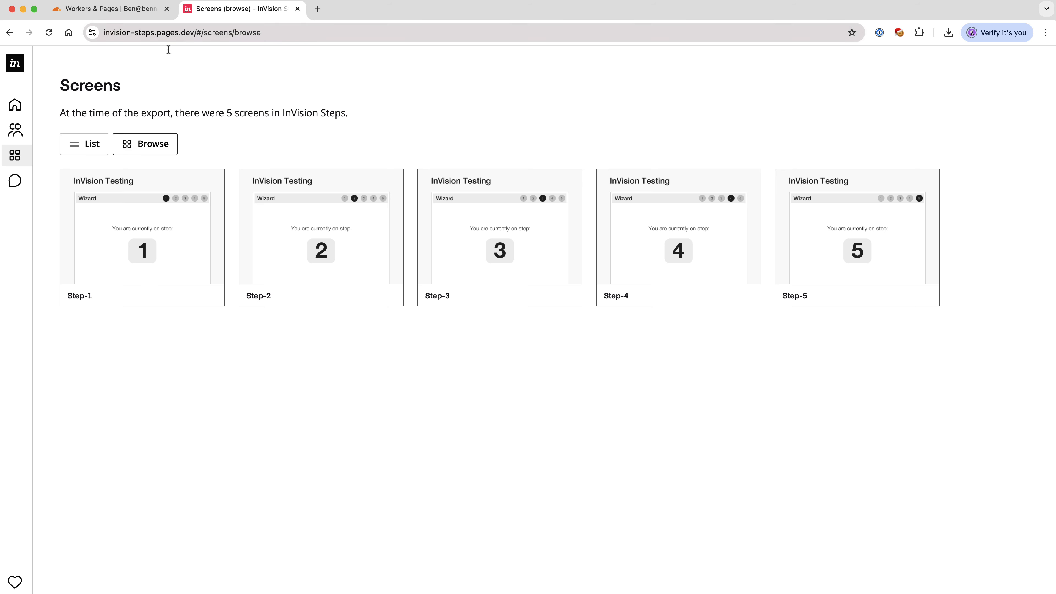
{"action": "left_click", "coordinate": [143, 237]}
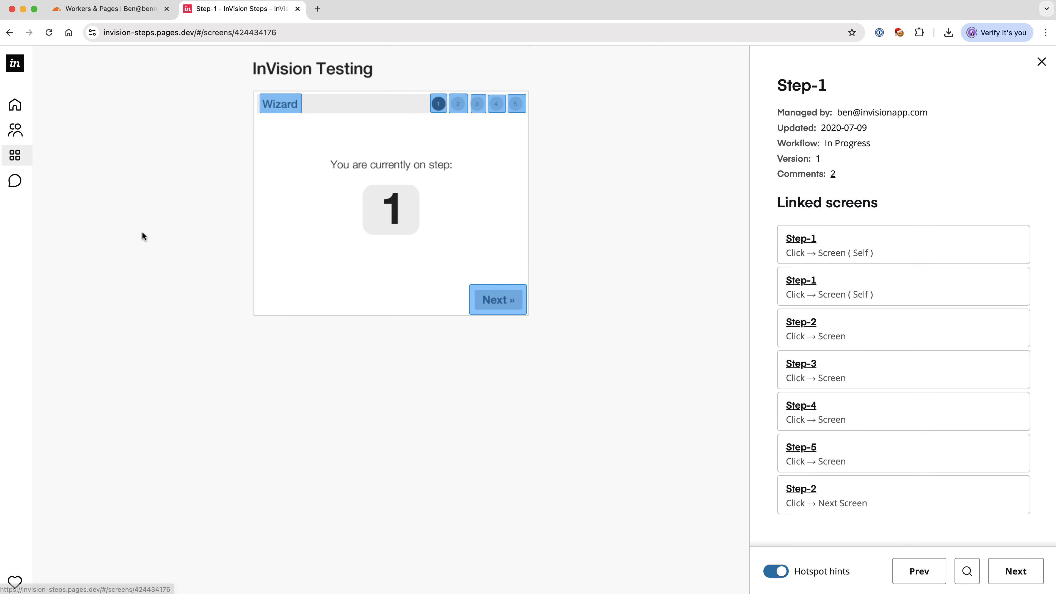
{"action": "left_click", "coordinate": [458, 106]}
{"action": "left_click", "coordinate": [476, 104]}
{"action": "left_click", "coordinate": [497, 112]}
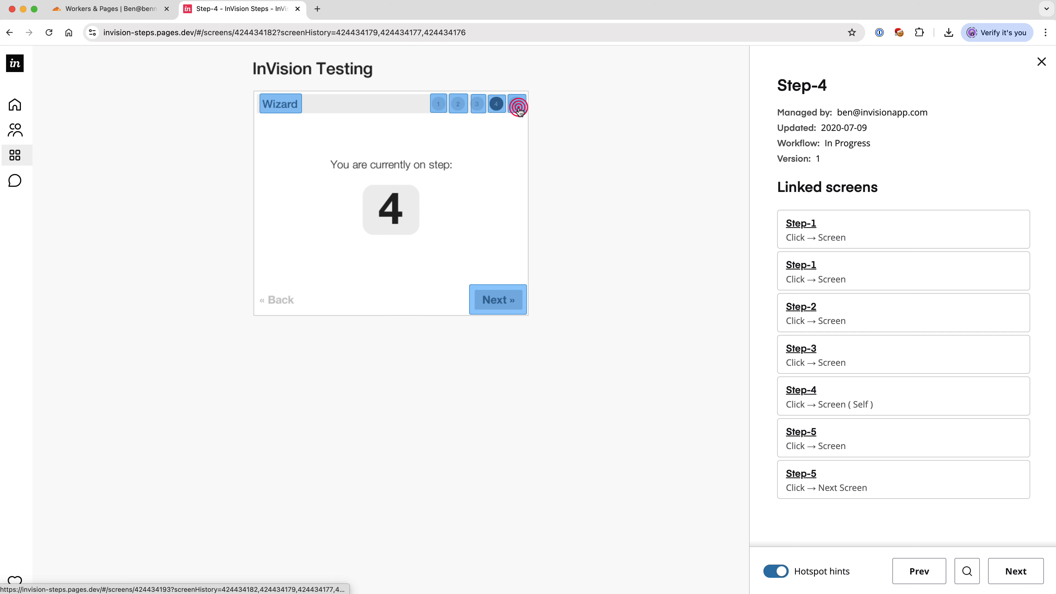
{"action": "left_click", "coordinate": [516, 105]}
Step: View the exported comments on the Step-1 screen and close the preview site
{"action": "left_click", "coordinate": [12, 182]}
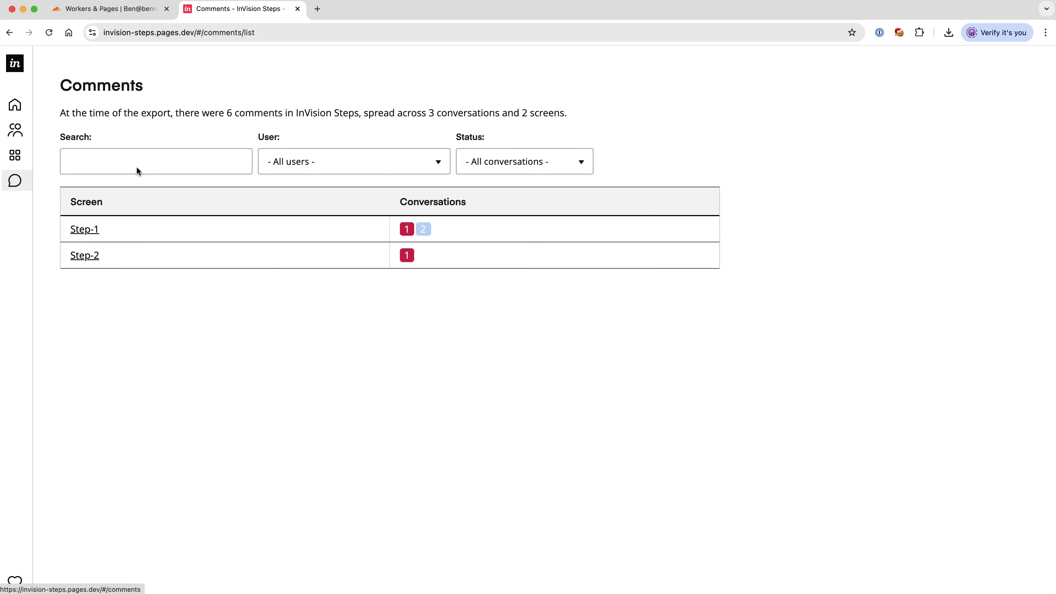
{"action": "left_click", "coordinate": [87, 228]}
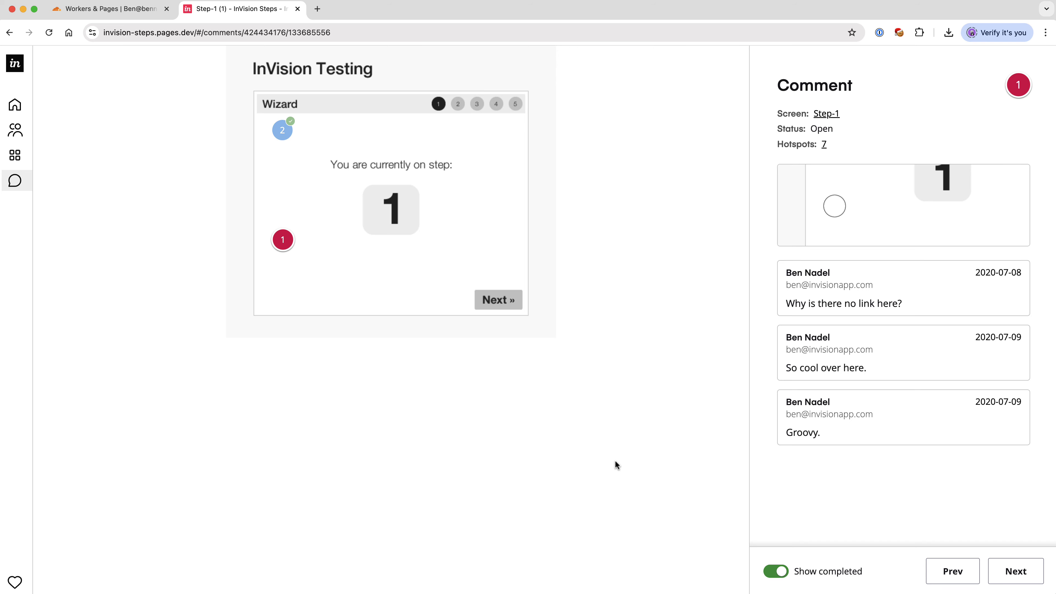
{"action": "left_click", "coordinate": [297, 9]}
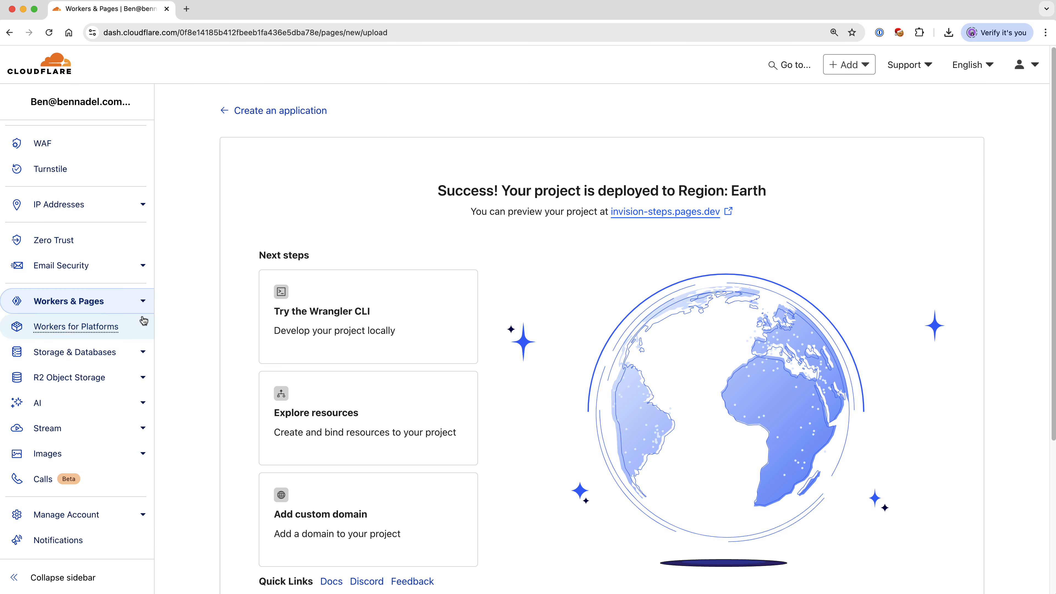
Step: Create another Pages project by direct asset upload and name it invision-board
{"action": "left_click", "coordinate": [92, 305]}
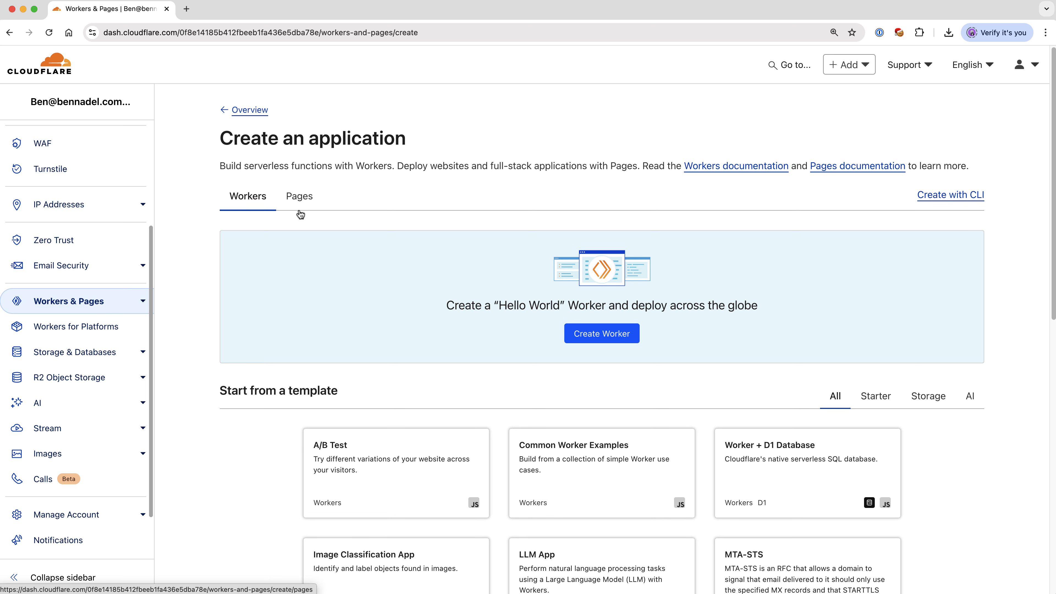
{"action": "left_click", "coordinate": [298, 202]}
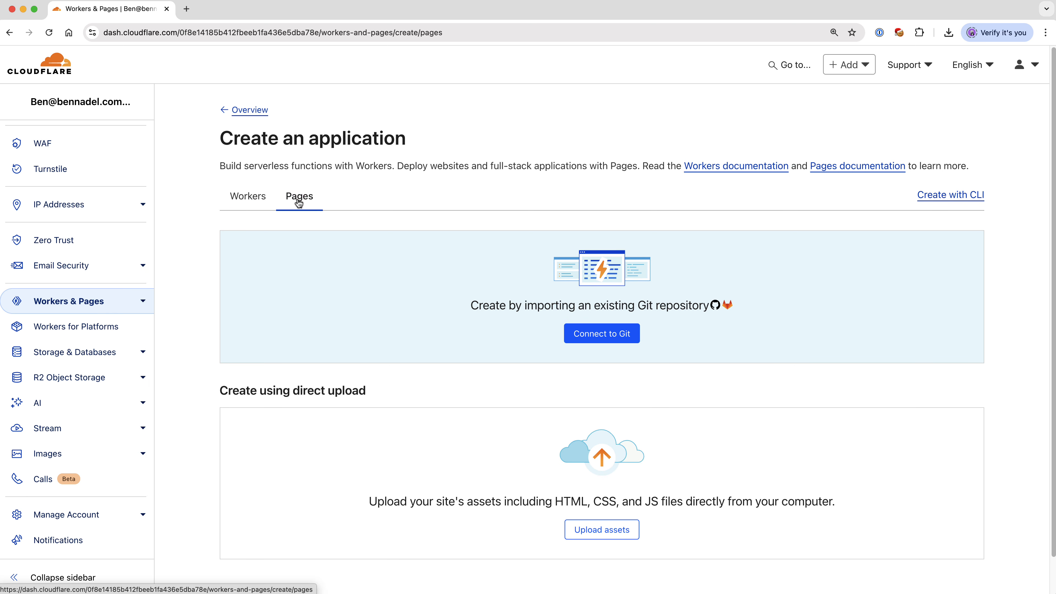
{"action": "left_click", "coordinate": [614, 536]}
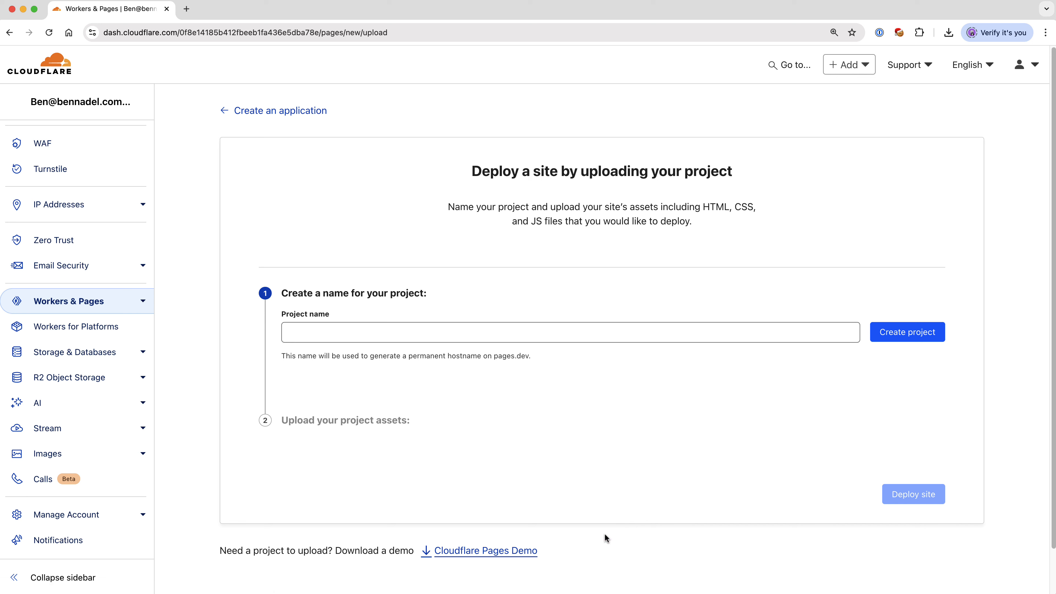
{"action": "left_click", "coordinate": [321, 337]}
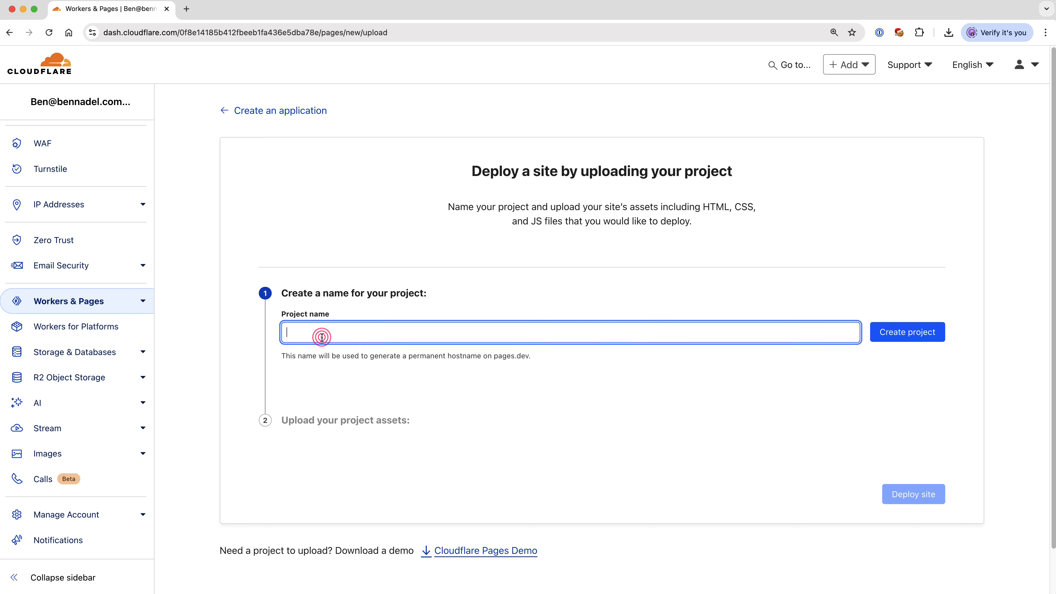
{"action": "type", "text": "invision-board"}
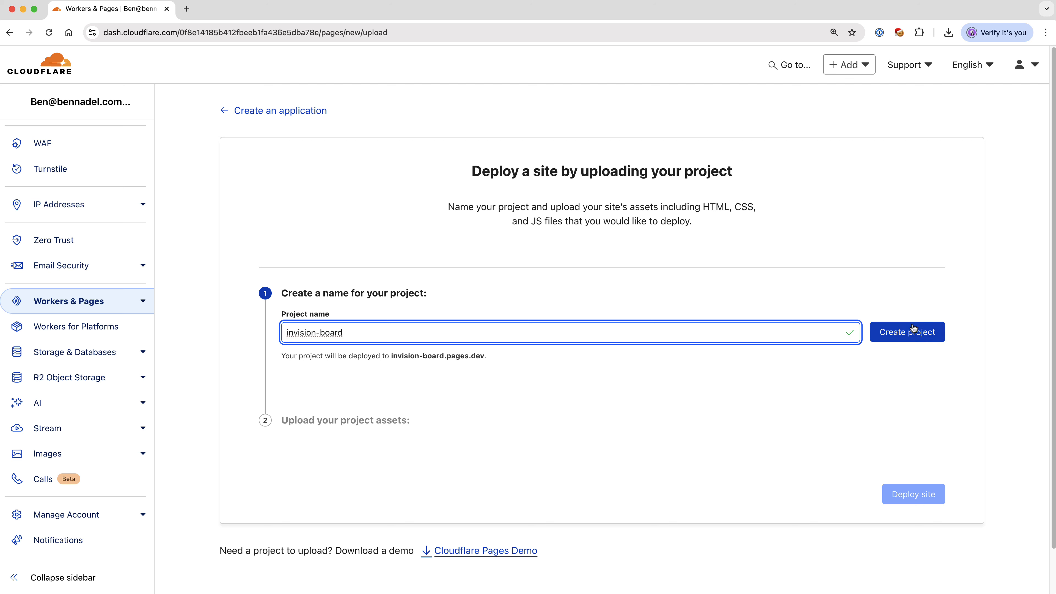
{"action": "left_click", "coordinate": [910, 326]}
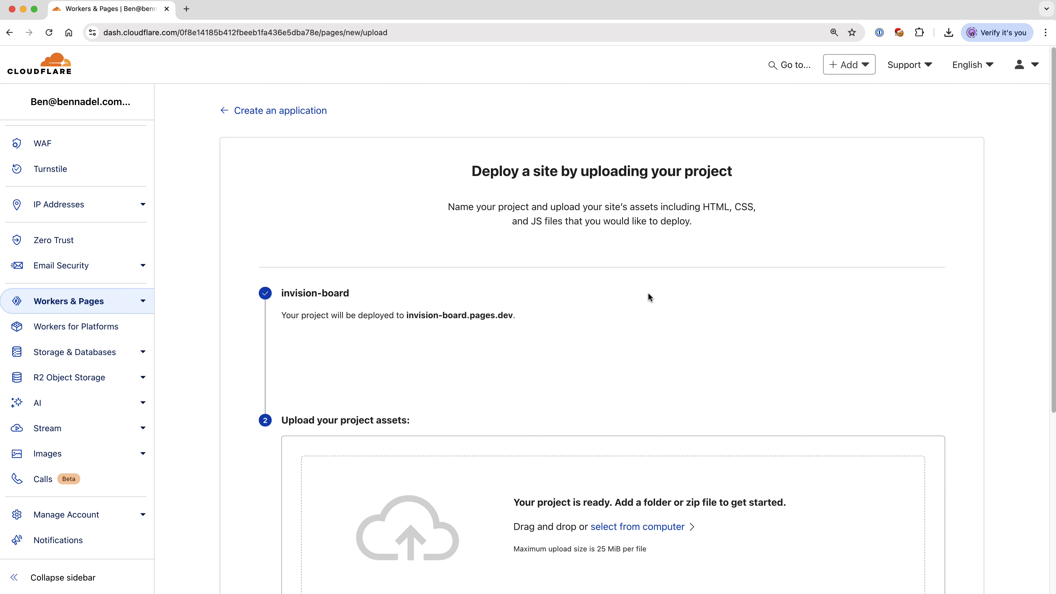
Step: Upload 00000242-simplysocial.zip as the project's assets and expand its public, files and items folders in the file list
{"action": "scroll", "coordinate": [647, 292], "scroll_direction": "down", "scroll_amount": 6}
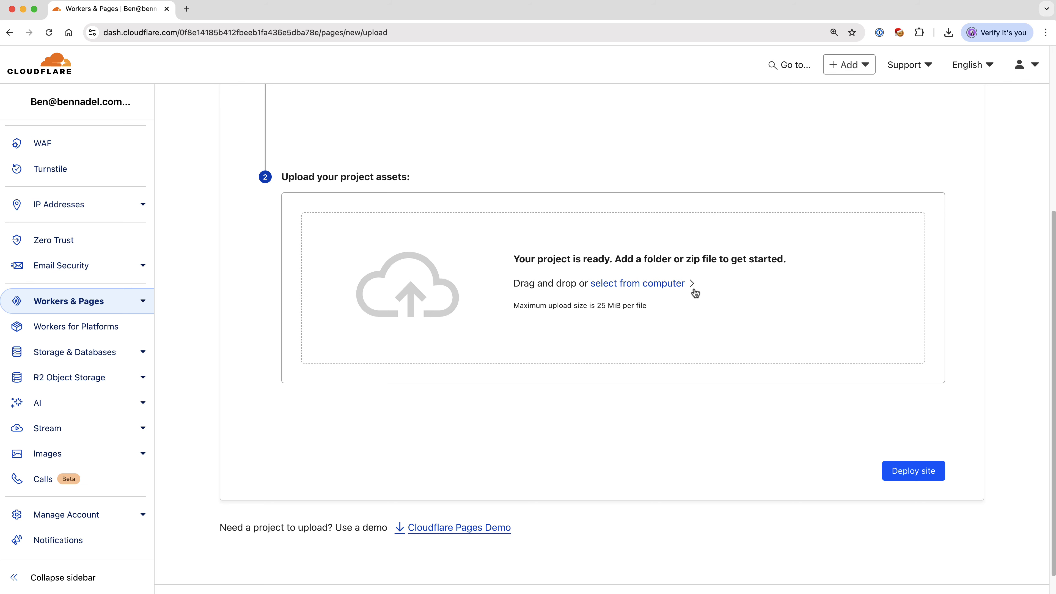
{"action": "key", "text": "super+Tab"}
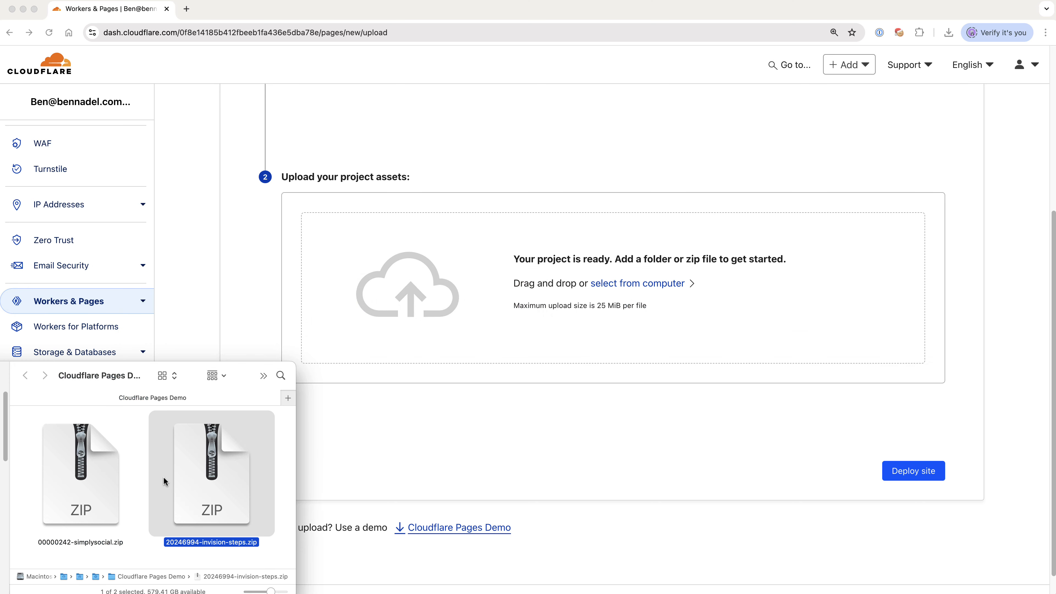
{"action": "left_click", "coordinate": [95, 477]}
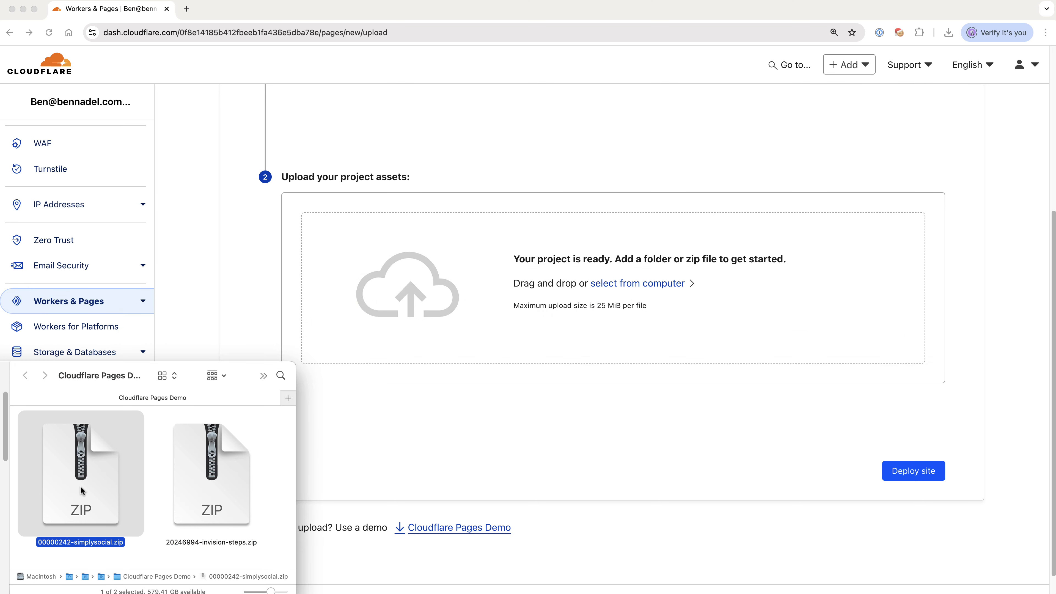
{"action": "left_click_drag", "start_coordinate": [82, 490], "coordinate": [428, 299]}
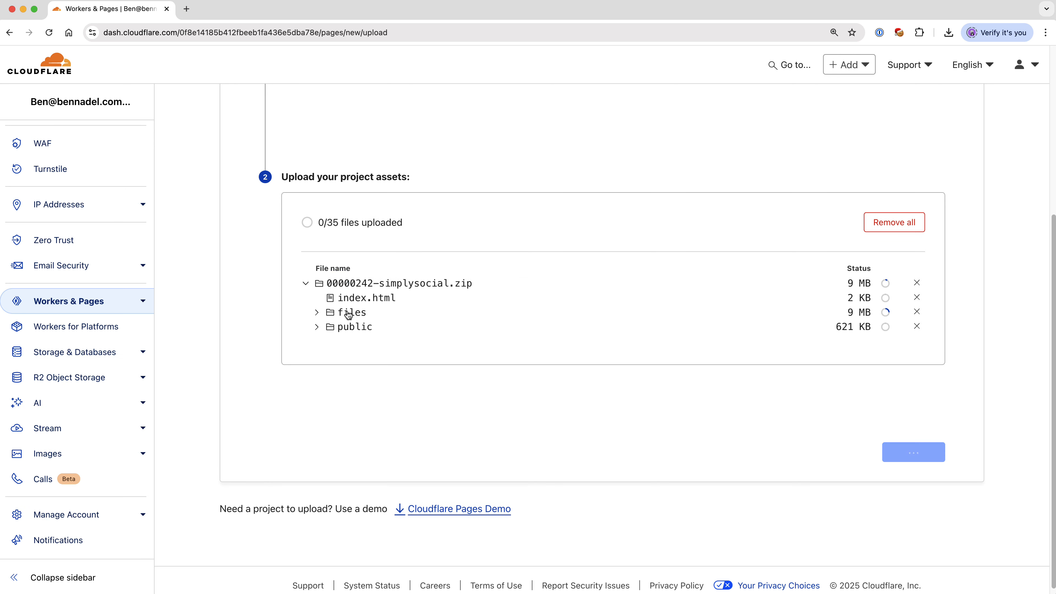
{"action": "left_click", "coordinate": [318, 326]}
{"action": "left_click", "coordinate": [317, 313]}
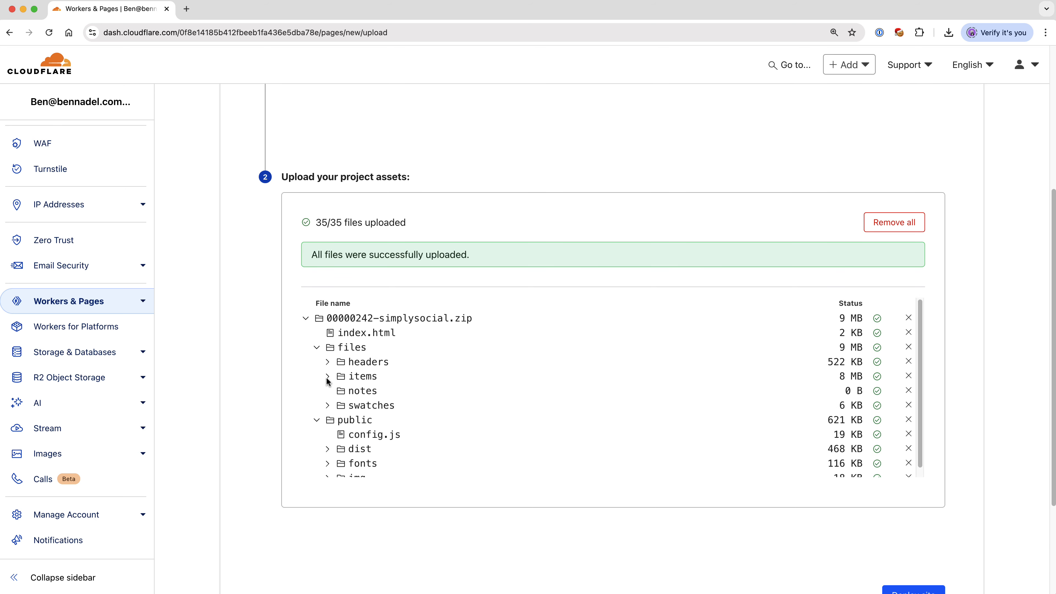
{"action": "left_click", "coordinate": [327, 377]}
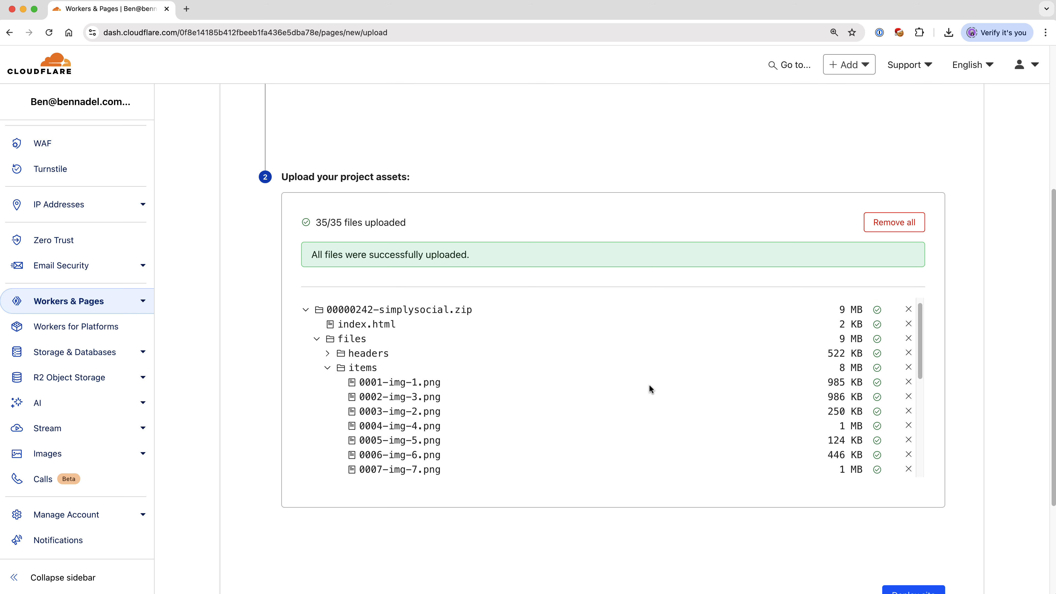
Step: Deploy the invision-board site and open its preview at invision-board.pages.dev
{"action": "scroll", "coordinate": [649, 384], "scroll_direction": "down", "scroll_amount": 3}
{"action": "scroll", "coordinate": [1016, 534], "scroll_direction": "down", "scroll_amount": 2}
{"action": "left_click", "coordinate": [929, 548]}
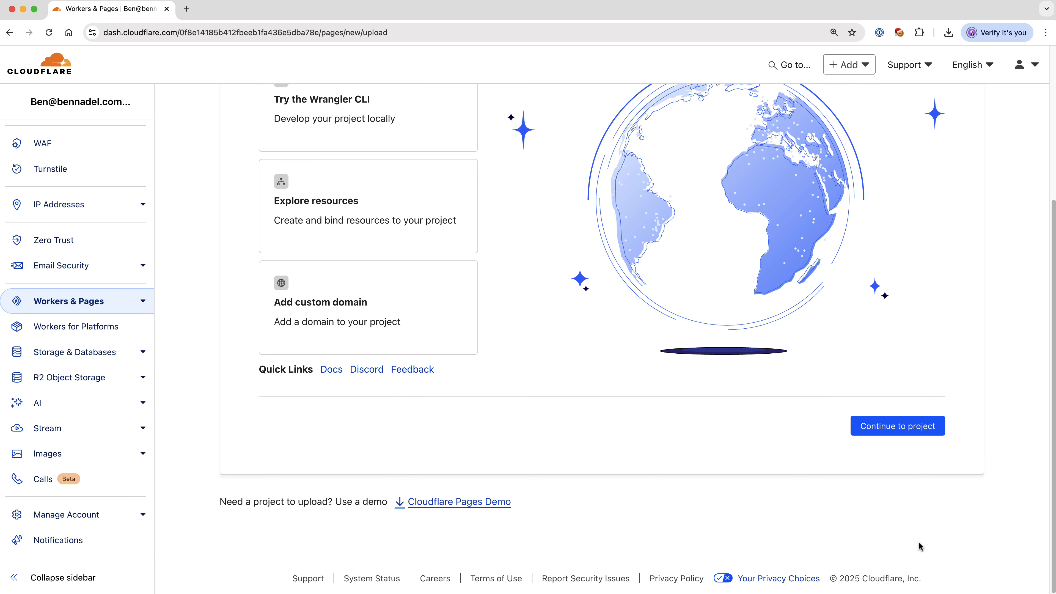
{"action": "scroll", "coordinate": [918, 546], "scroll_direction": "up", "scroll_amount": 5}
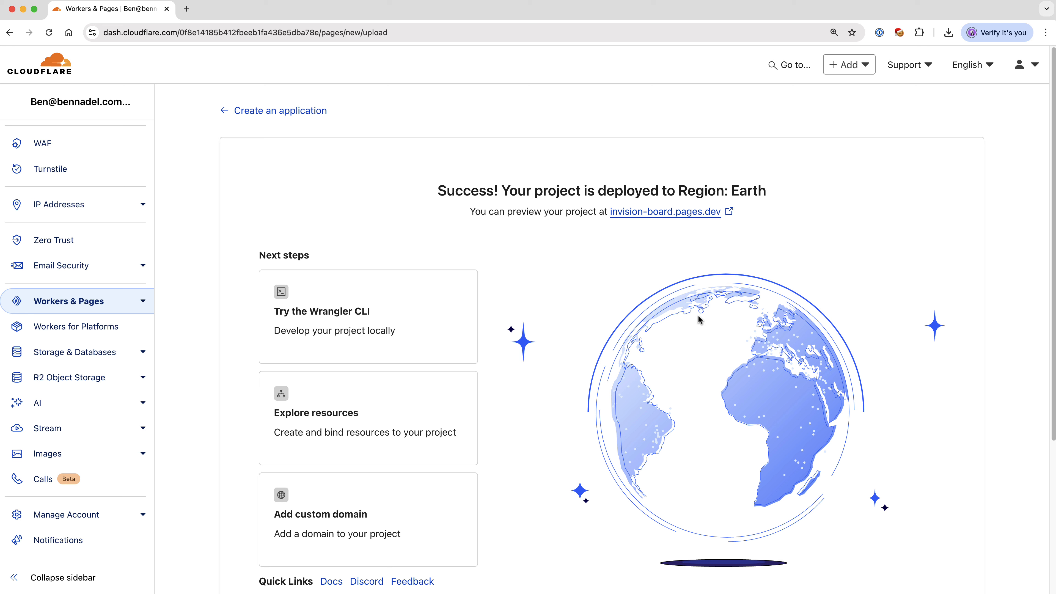
{"action": "left_click", "coordinate": [665, 212]}
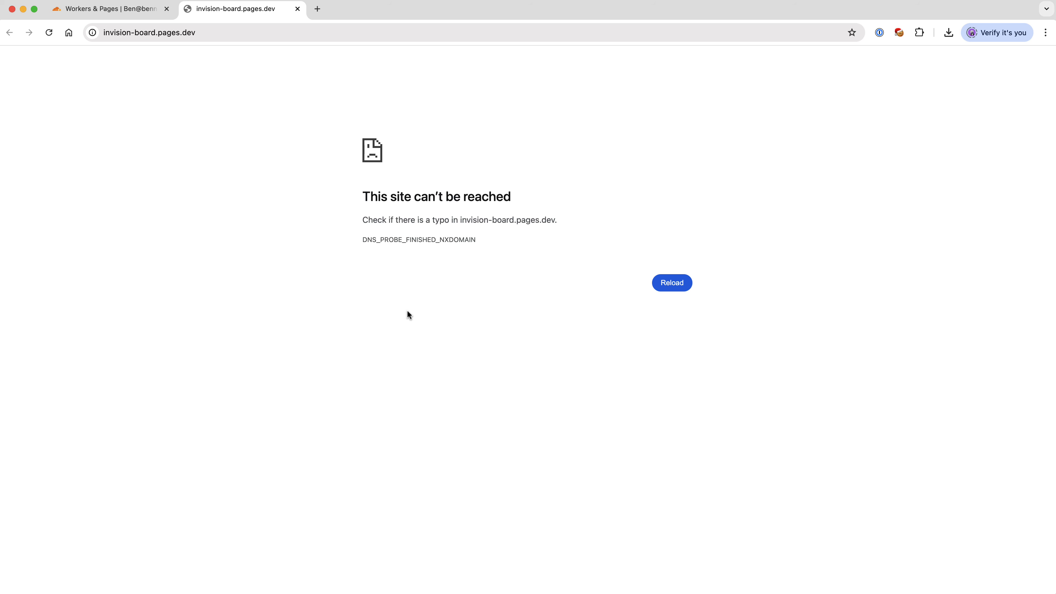
Step: Reload the invision-board preview site, check the exported members, and look through the whole SimplySocial board
{"action": "left_click", "coordinate": [671, 283]}
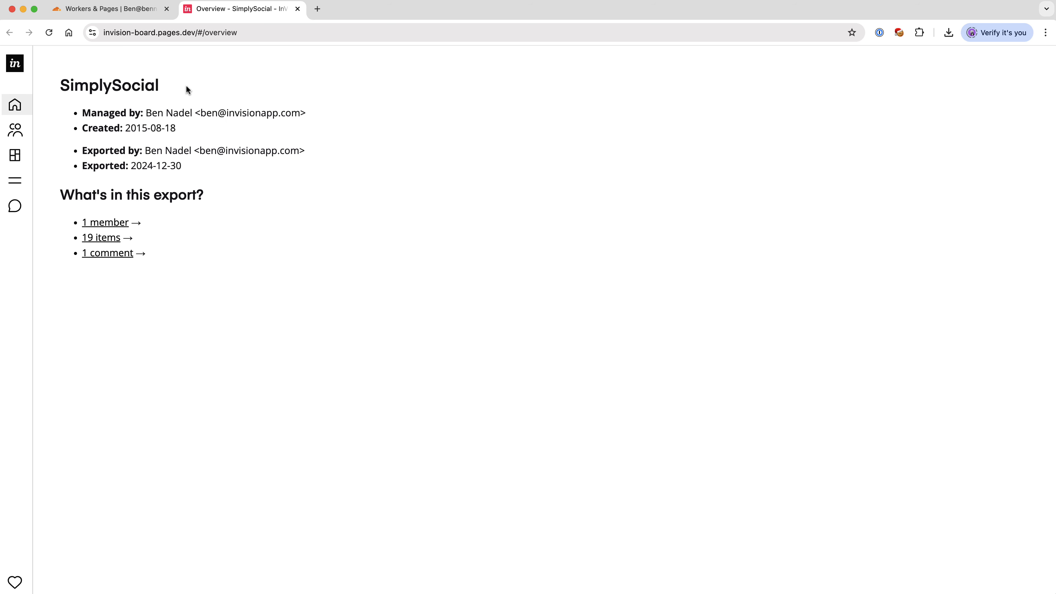
{"action": "left_click", "coordinate": [12, 138]}
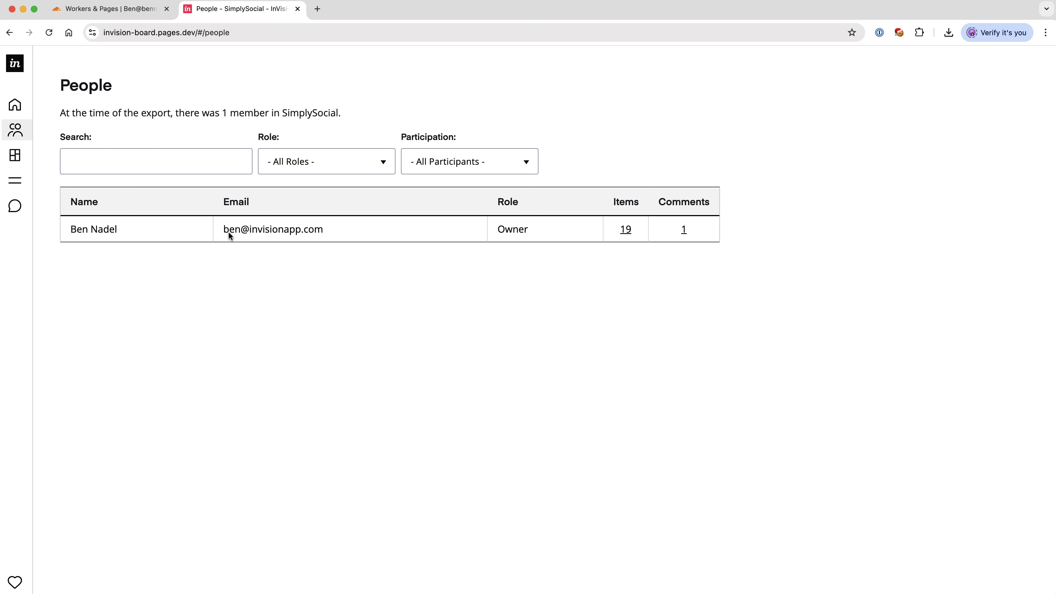
{"action": "left_click", "coordinate": [21, 159]}
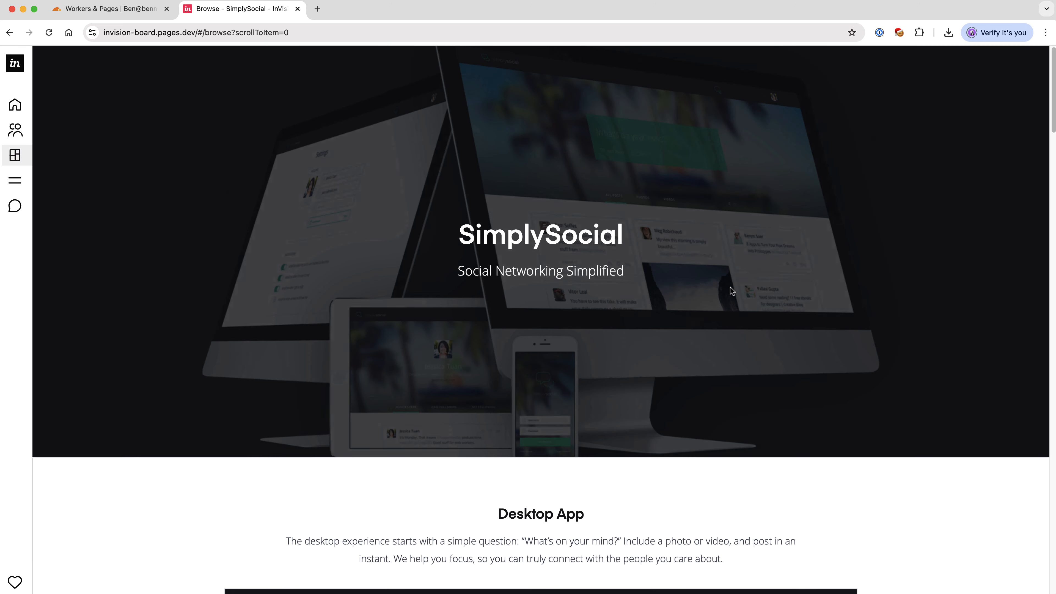
{"action": "scroll", "coordinate": [730, 287], "scroll_direction": "down", "scroll_amount": 9}
{"action": "scroll", "coordinate": [730, 287], "scroll_direction": "down", "scroll_amount": 20}
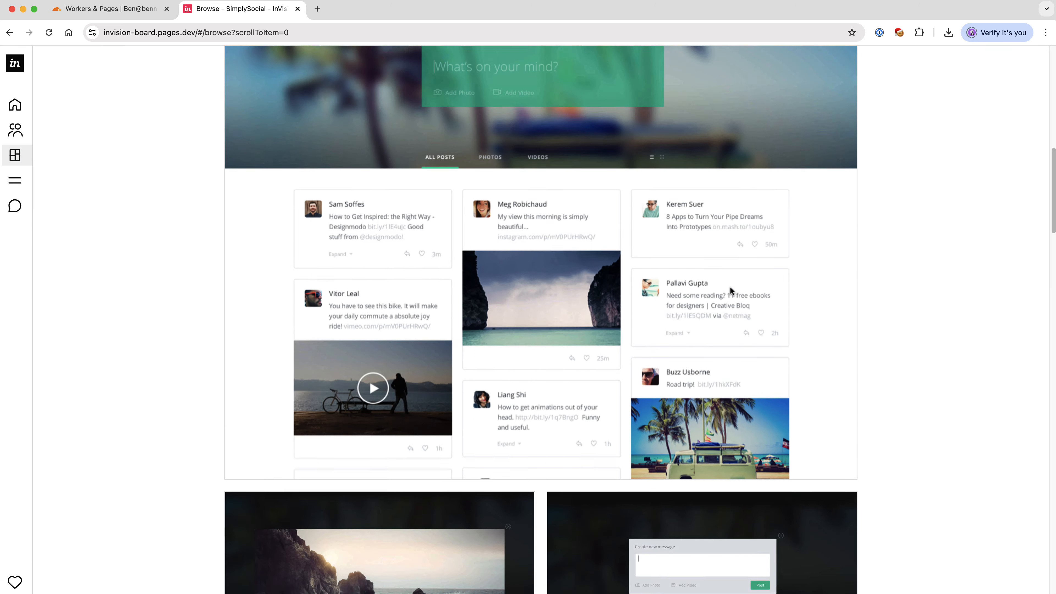
{"action": "scroll", "coordinate": [732, 292], "scroll_direction": "down", "scroll_amount": 9}
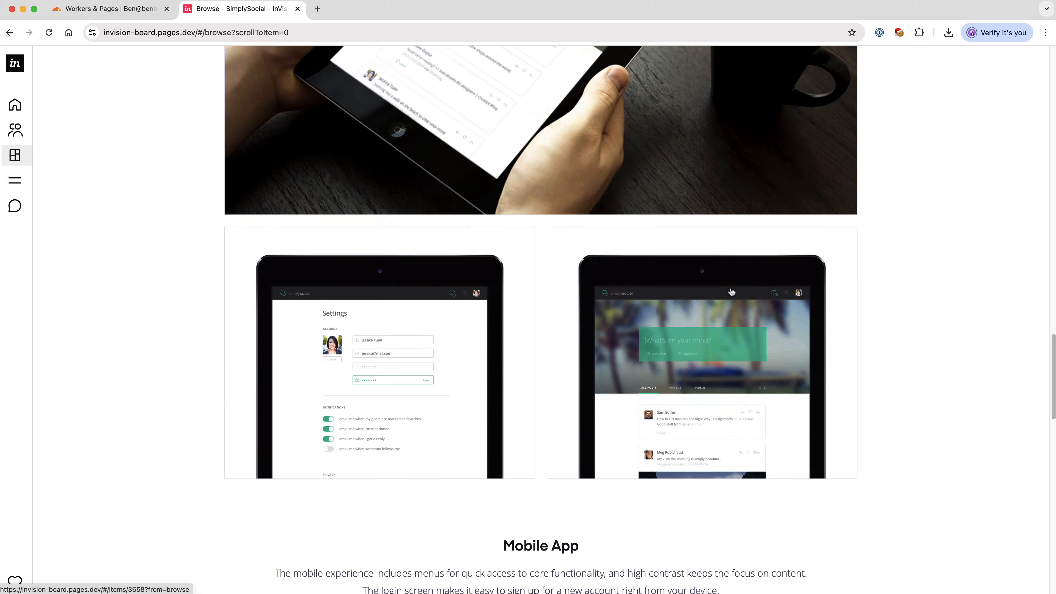
{"action": "scroll", "coordinate": [731, 291], "scroll_direction": "down", "scroll_amount": 7}
{"action": "scroll", "coordinate": [730, 288], "scroll_direction": "down", "scroll_amount": 3}
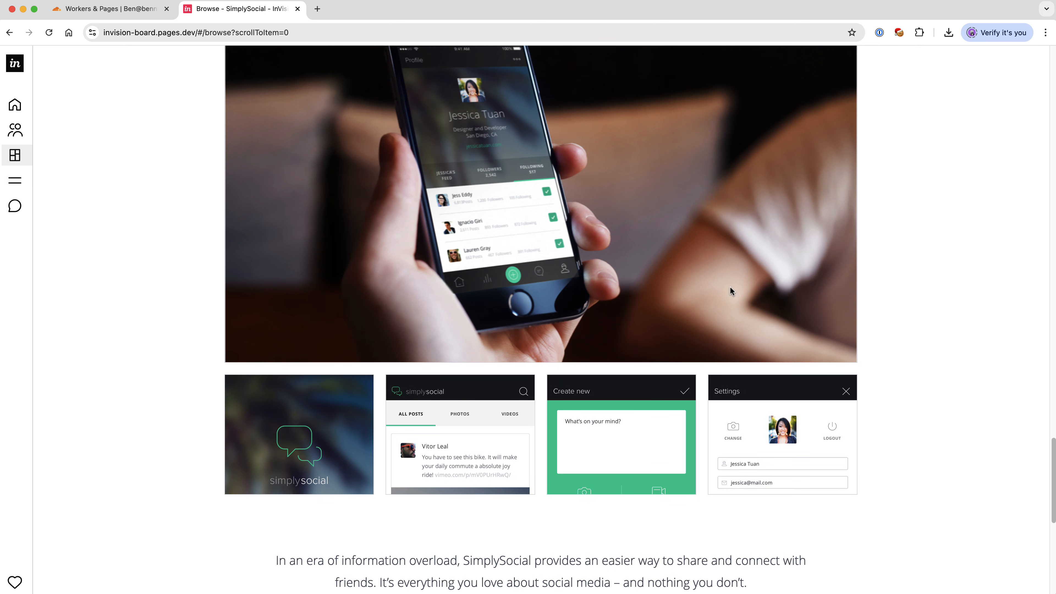
Step: View the SimplySocial on Mobile image at full size and step through the following items to Settings on Mobile
{"action": "left_click", "coordinate": [476, 222]}
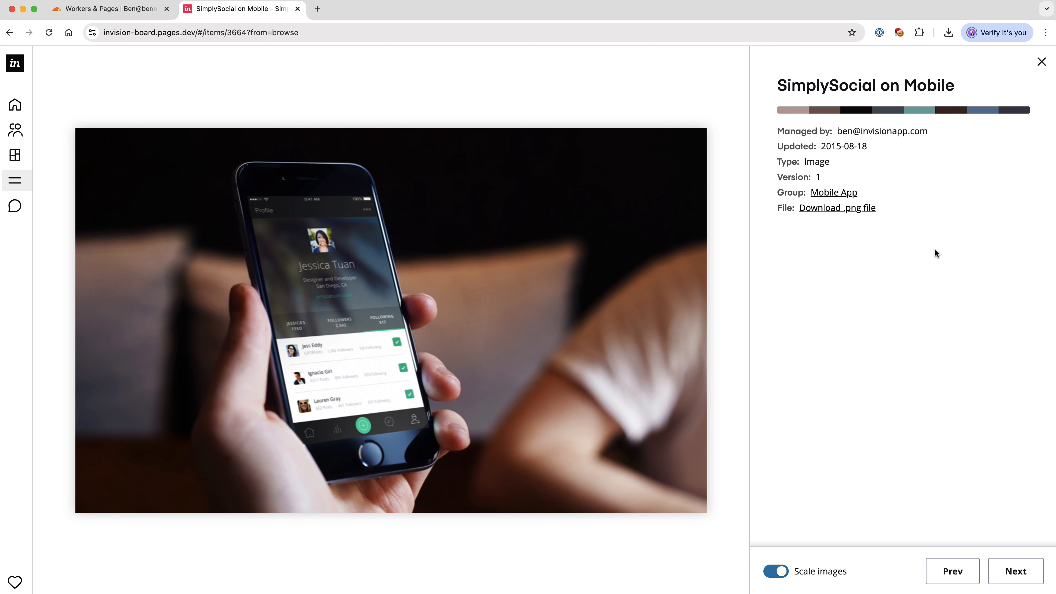
{"action": "left_click", "coordinate": [1017, 572]}
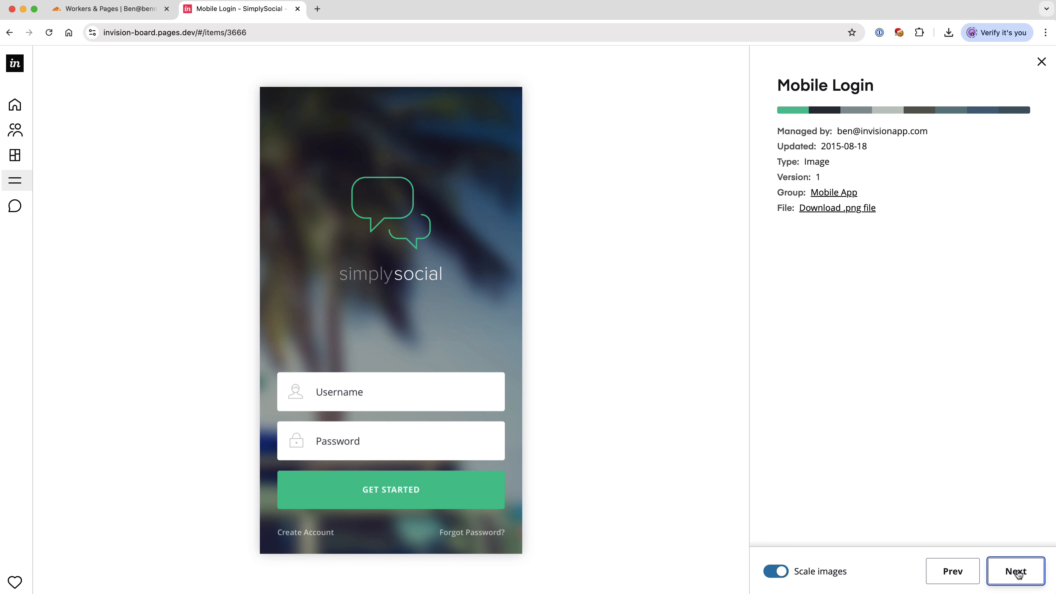
{"action": "left_click", "coordinate": [1016, 572]}
{"action": "left_click", "coordinate": [1017, 572]}
{"action": "left_click", "coordinate": [1017, 572]}
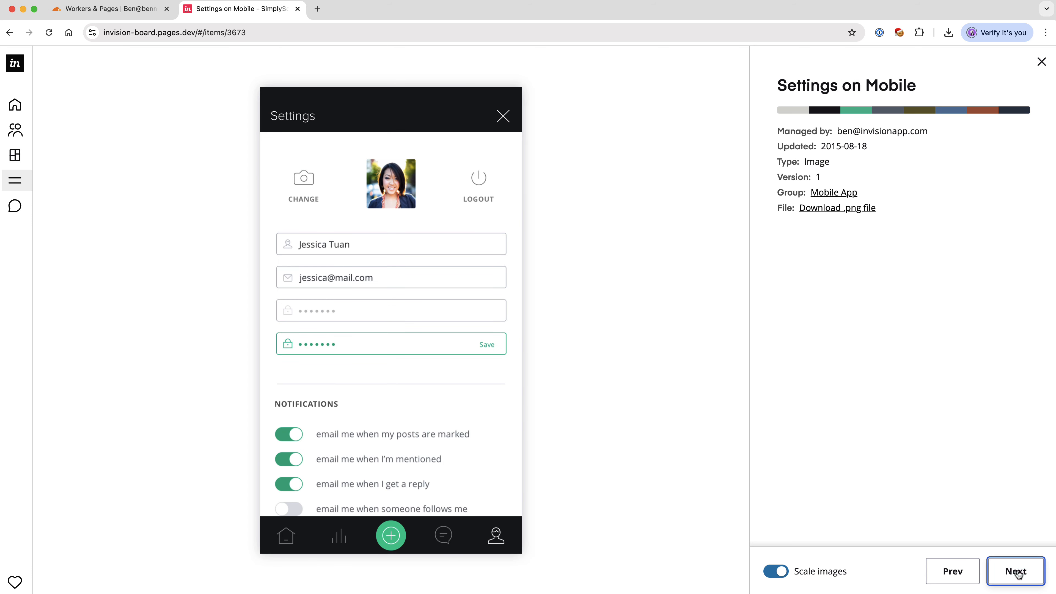
Step: View the exported comment on the SimplySocial on Desktop item and close the board's preview site
{"action": "left_click", "coordinate": [14, 206]}
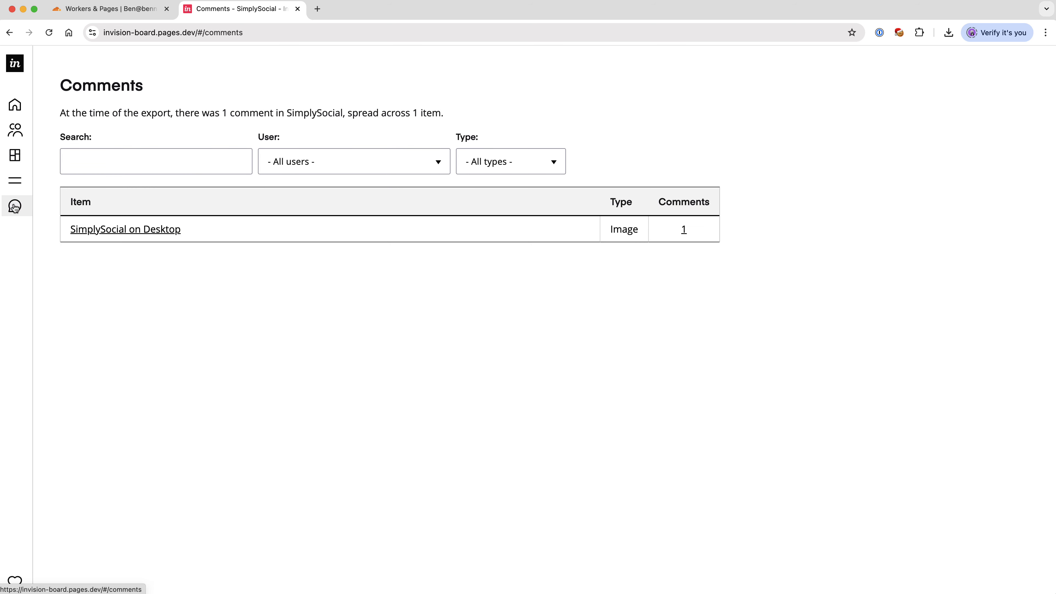
{"action": "left_click", "coordinate": [101, 230]}
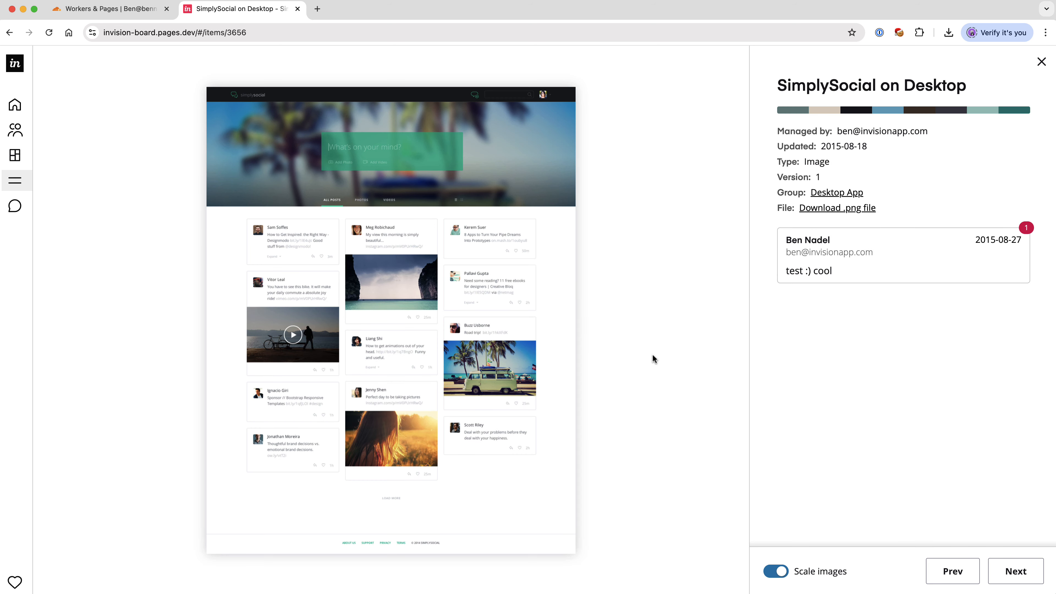
{"action": "left_click", "coordinate": [297, 9]}
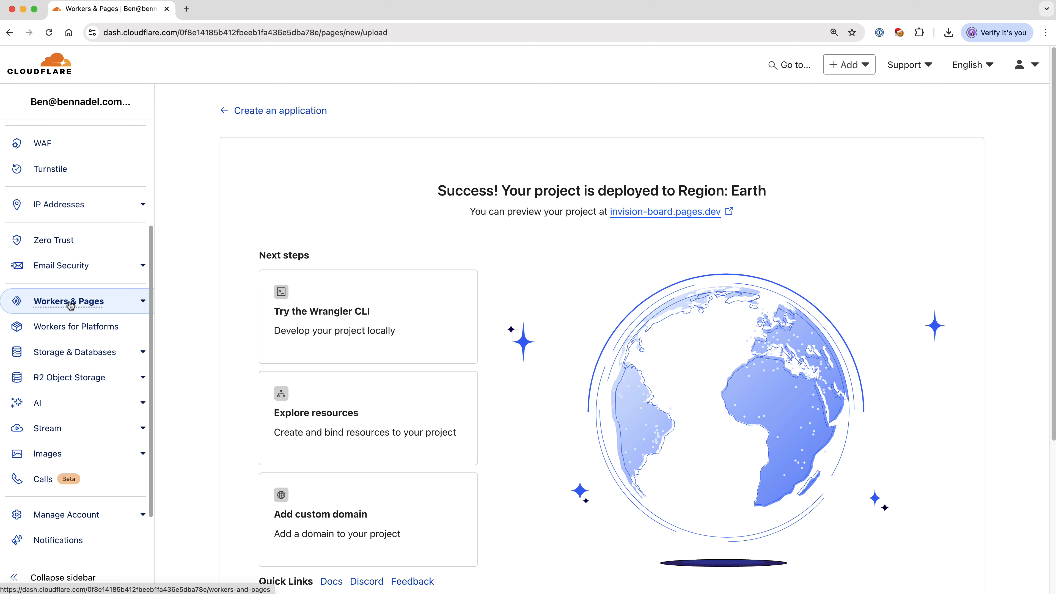
Step: From the Workers & Pages overview, open the invision-steps project's settings at the General section
{"action": "left_click", "coordinate": [109, 308]}
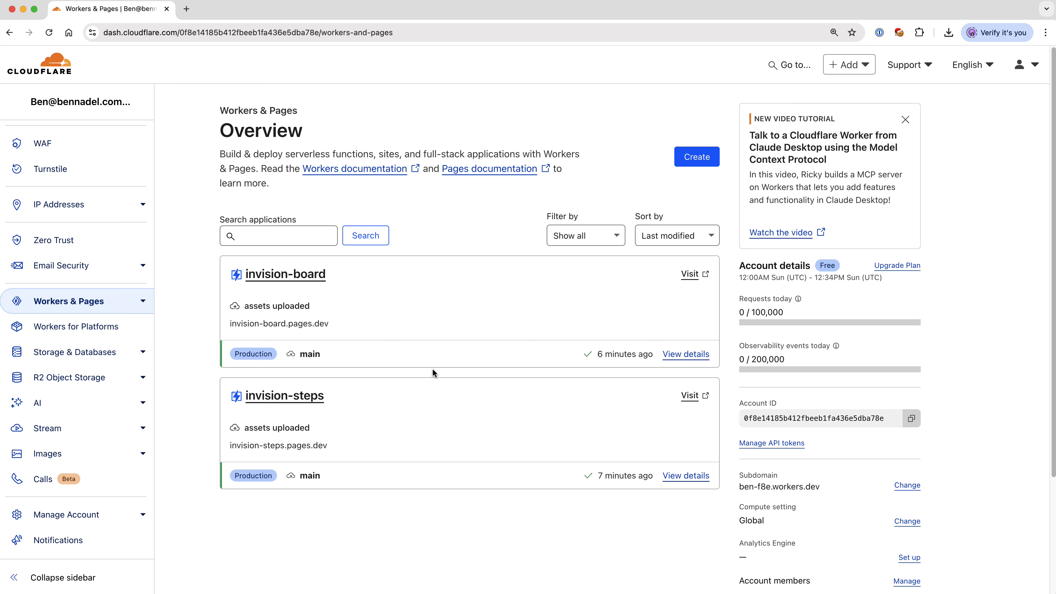
{"action": "left_click", "coordinate": [269, 394]}
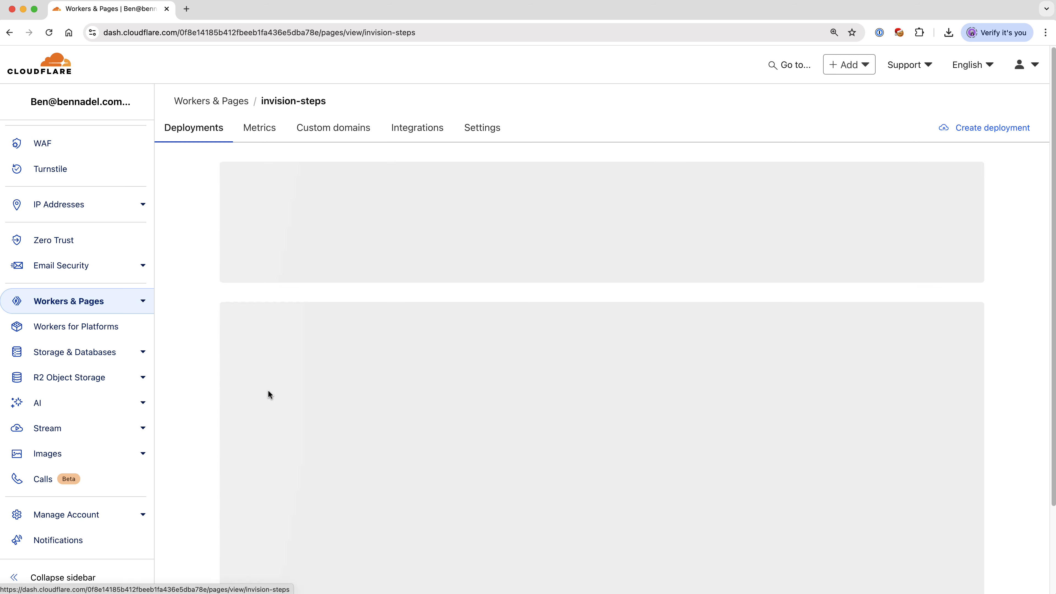
{"action": "left_click", "coordinate": [495, 130]}
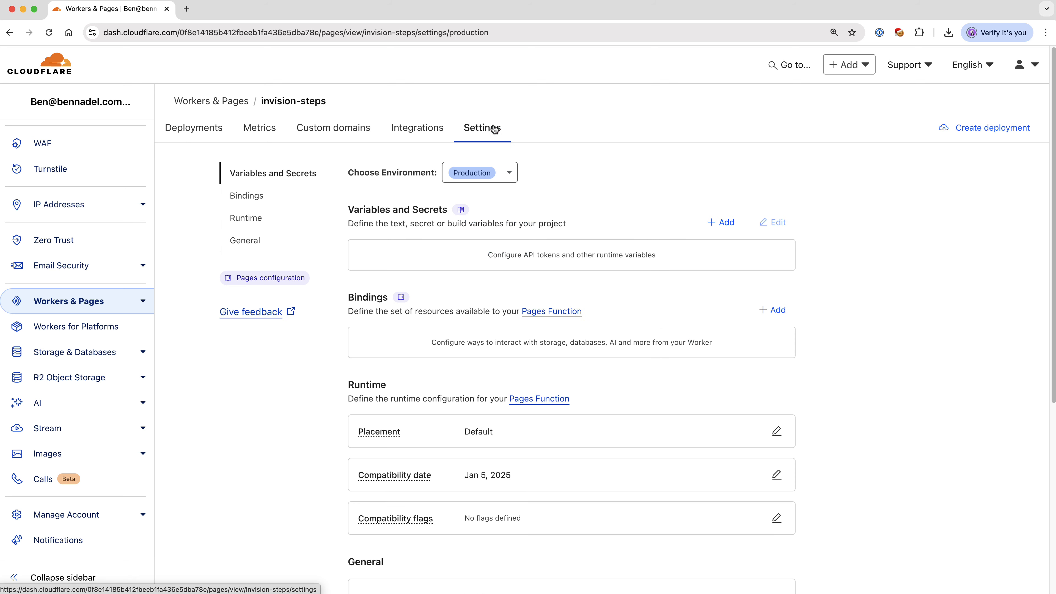
{"action": "scroll", "coordinate": [604, 240], "scroll_direction": "down", "scroll_amount": 7}
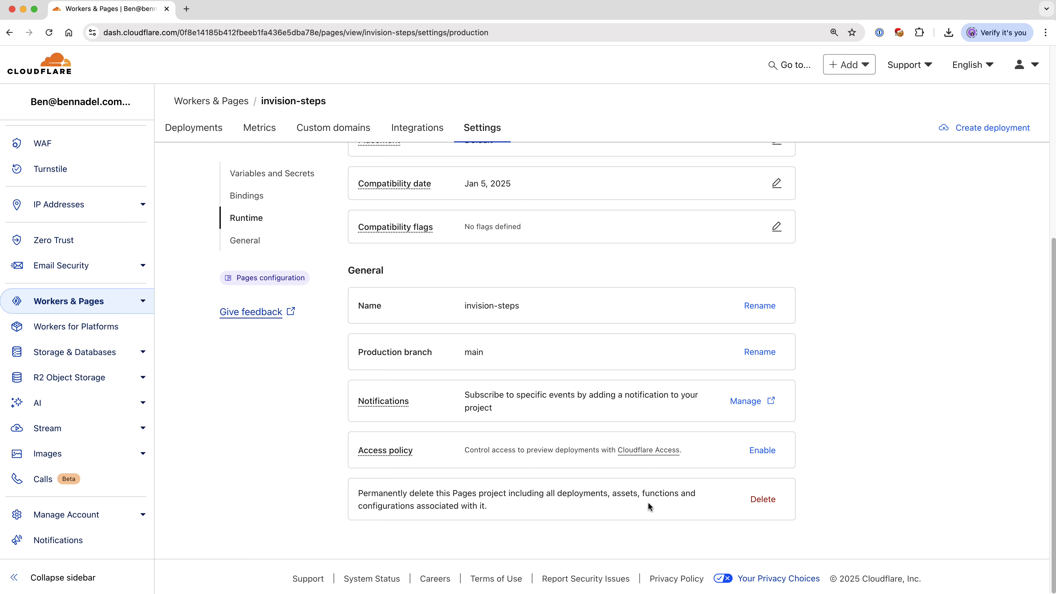
Step: Permanently delete the invision-steps Pages project, entering invision-steps as the confirmation text
{"action": "left_click", "coordinate": [762, 499]}
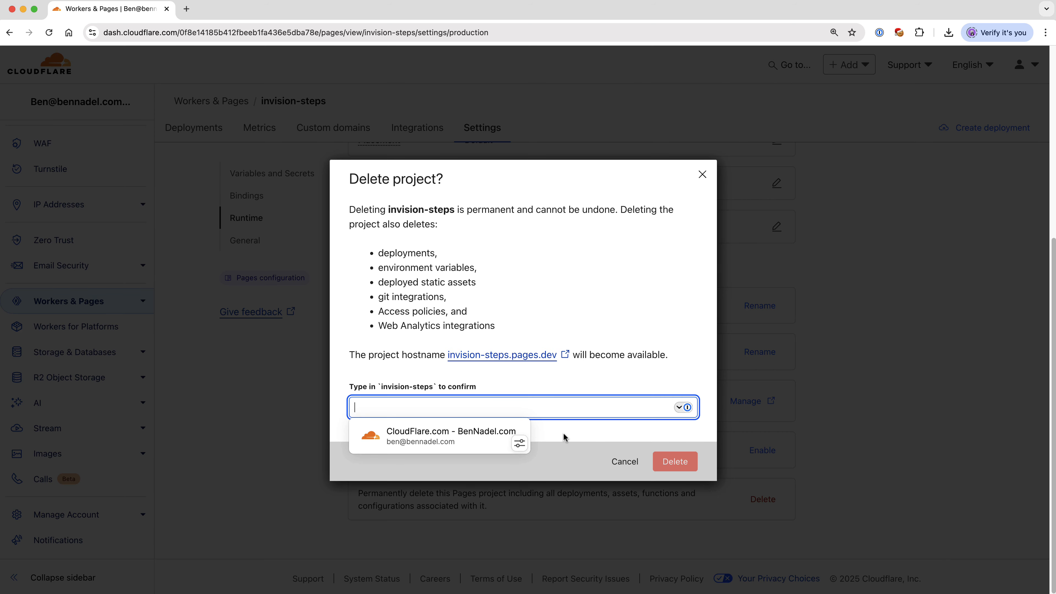
{"action": "left_click_drag", "start_coordinate": [381, 386], "coordinate": [430, 390]}
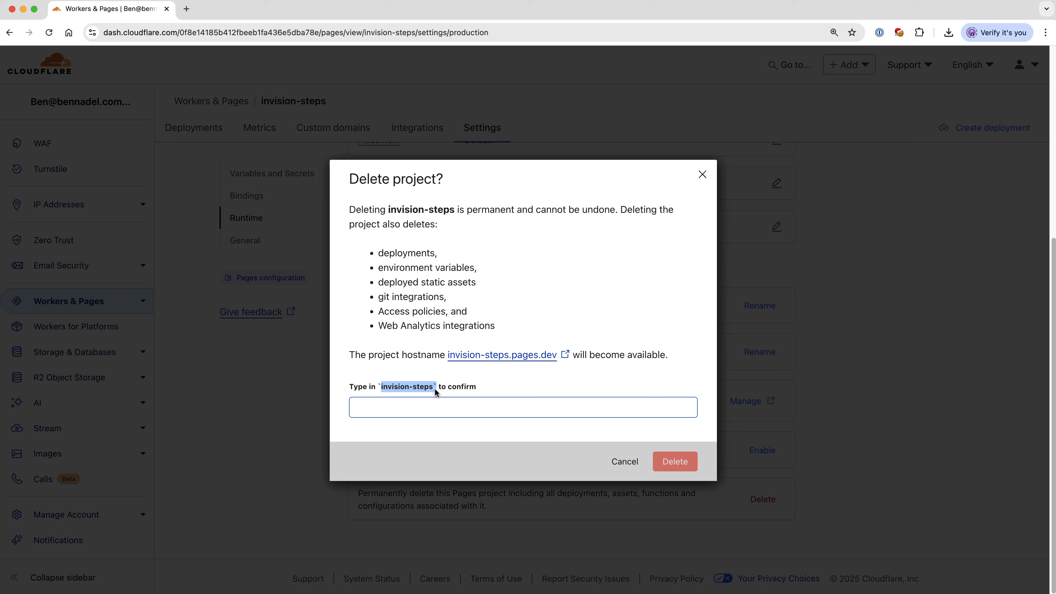
{"action": "key", "text": "super+c"}
{"action": "left_click", "coordinate": [447, 405]}
{"action": "key", "text": "super+v"}
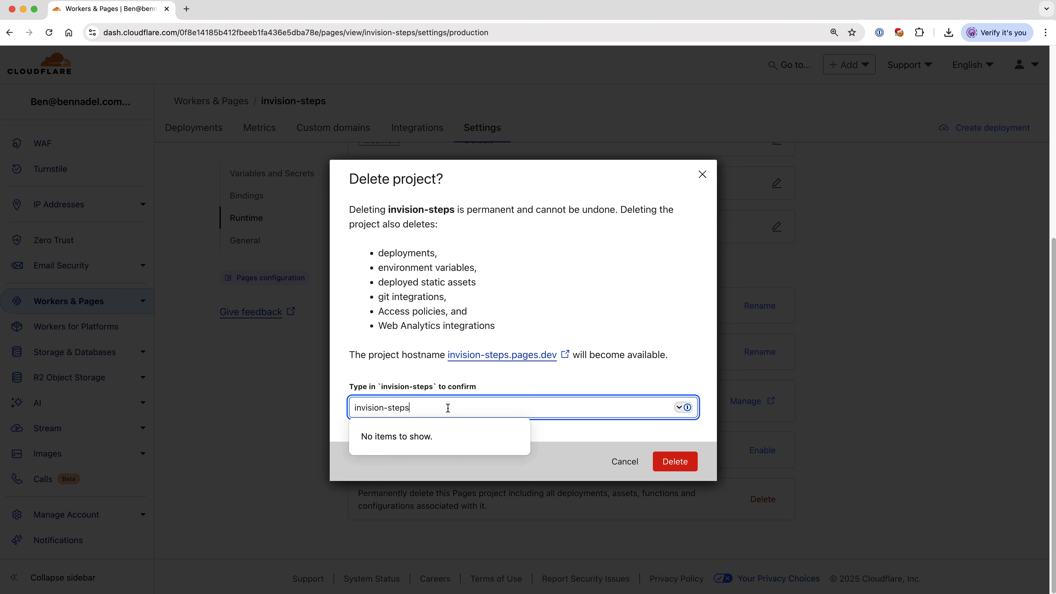
{"action": "left_click", "coordinate": [677, 461]}
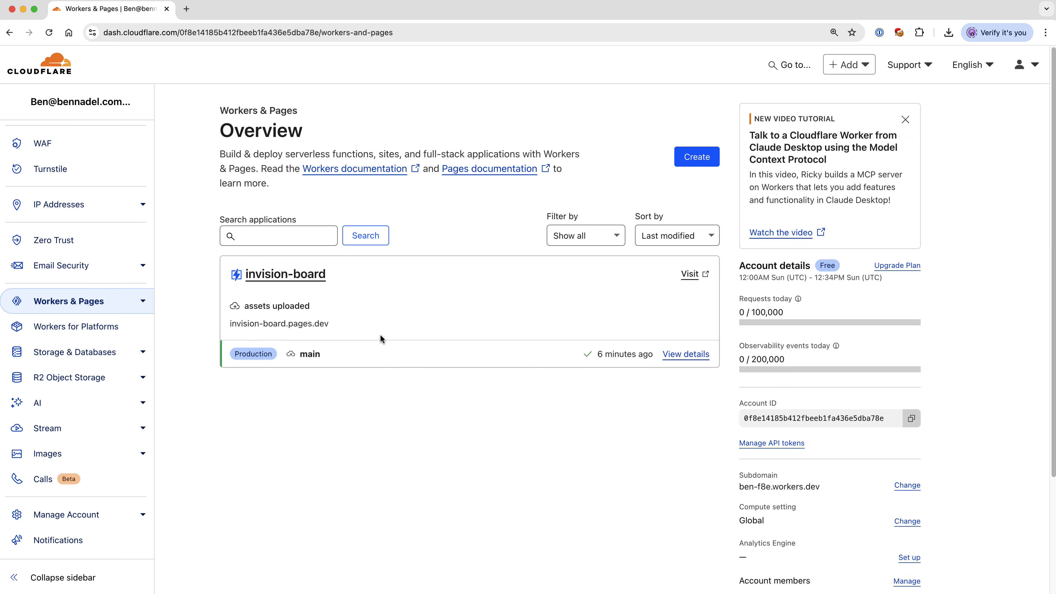
Step: Open the invision-board project's settings at the General section
{"action": "left_click", "coordinate": [291, 274]}
{"action": "left_click", "coordinate": [483, 126]}
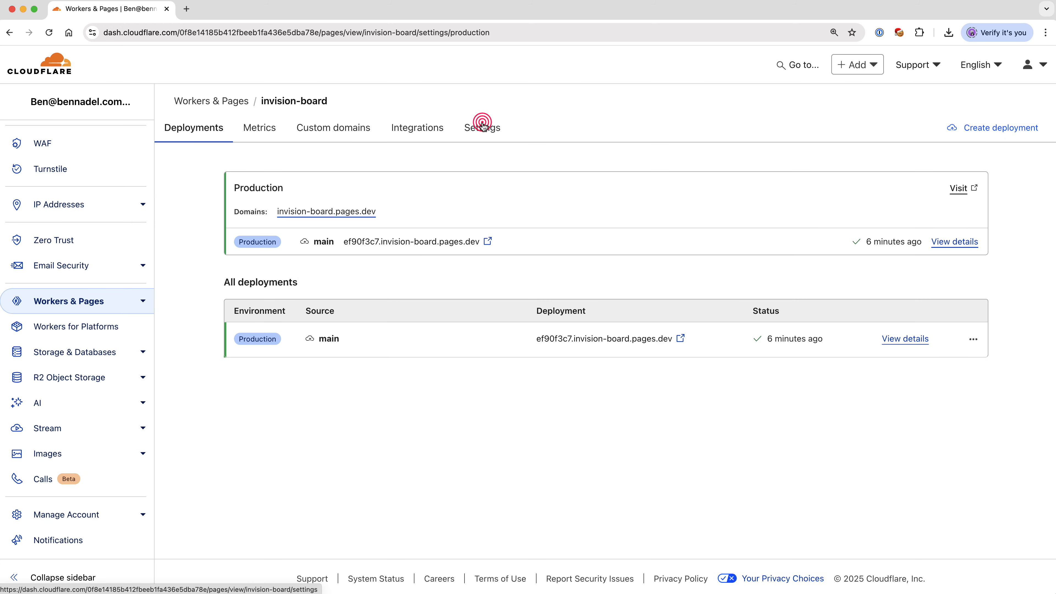
{"action": "scroll", "coordinate": [459, 325], "scroll_direction": "down", "scroll_amount": 5}
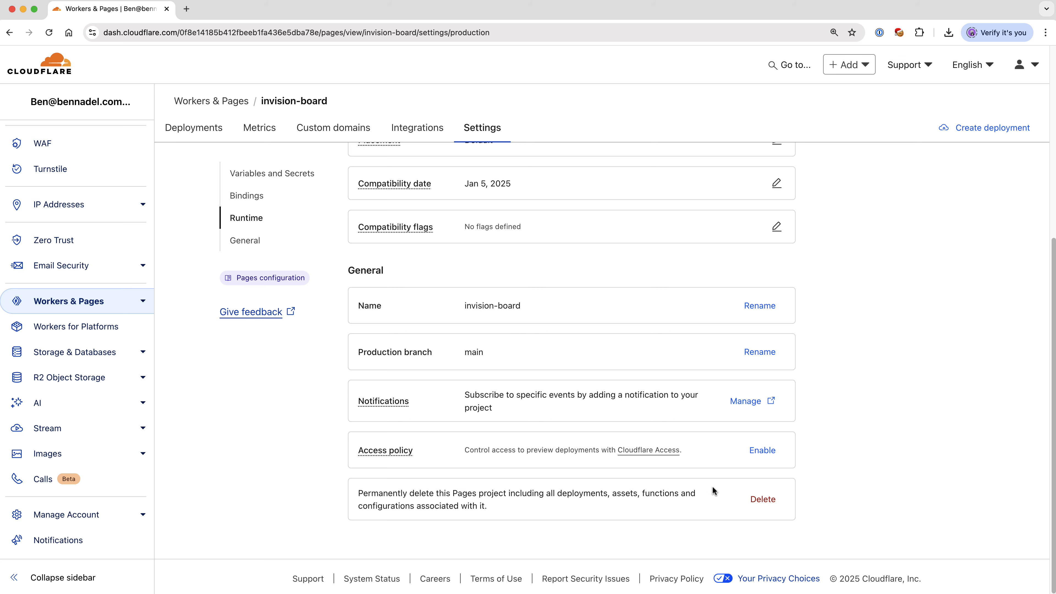
Step: Permanently delete the invision-board Pages project, entering invision-board as the confirmation text
{"action": "left_click", "coordinate": [762, 499]}
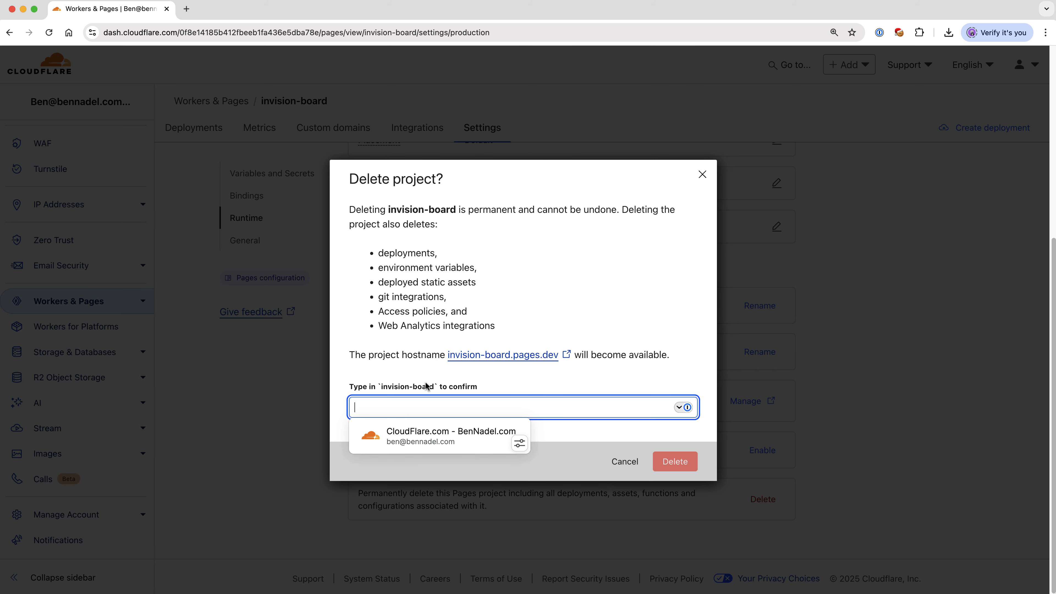
{"action": "left_click_drag", "start_coordinate": [380, 386], "coordinate": [434, 391]}
{"action": "key", "text": "super+c"}
{"action": "left_click", "coordinate": [431, 406]}
{"action": "key", "text": "super+v"}
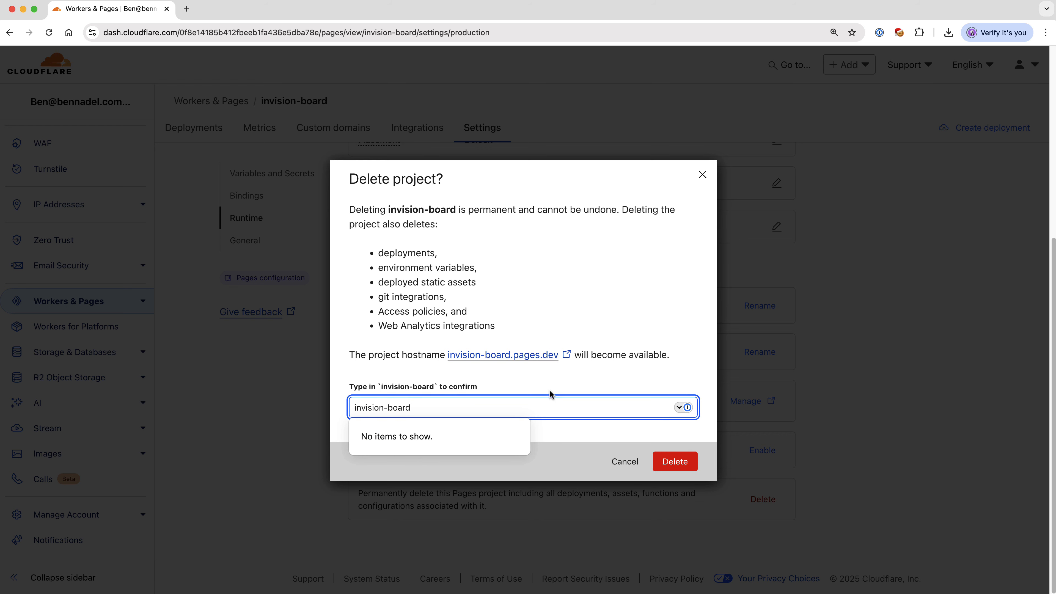
{"action": "left_click", "coordinate": [678, 462]}
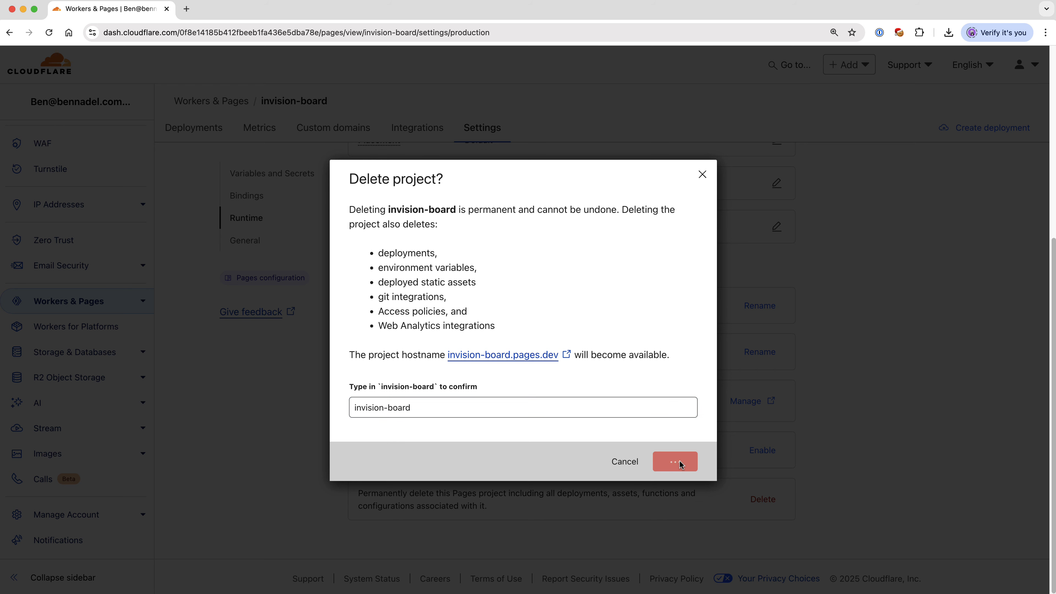